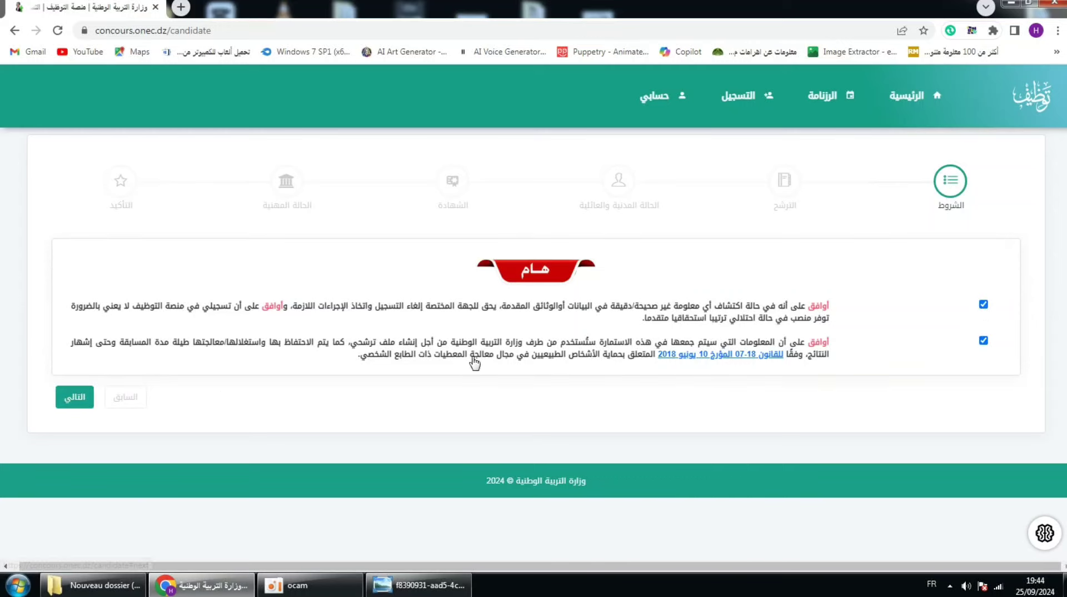
Step: Dismiss the Windows colour-scheme warning and advance to the candidature step
{"action": "left_click", "coordinate": [684, 142]}
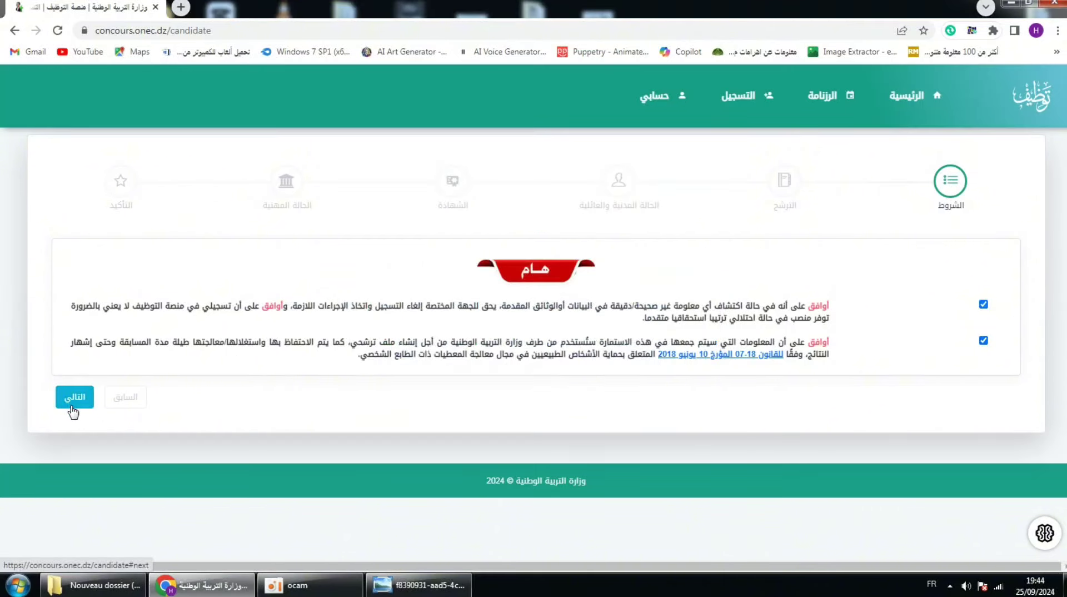
{"action": "left_click", "coordinate": [76, 397]}
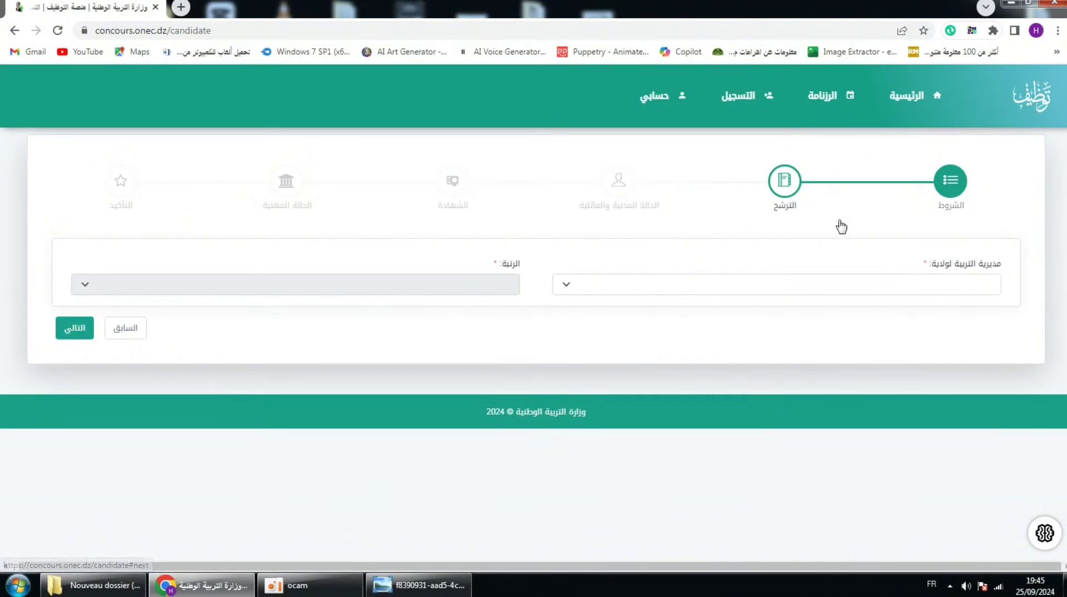
Step: Choose مديرية التربية لولاية تلمسان and the نائب مقتصد rank, then advance to civil status
{"action": "left_click", "coordinate": [622, 303]}
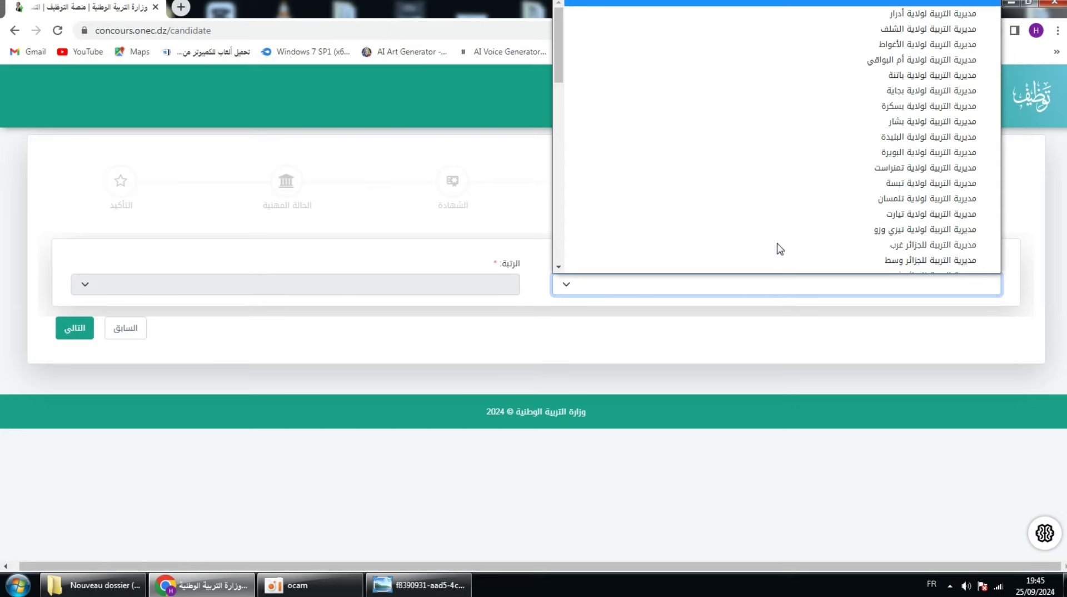
{"action": "left_click", "coordinate": [870, 193]}
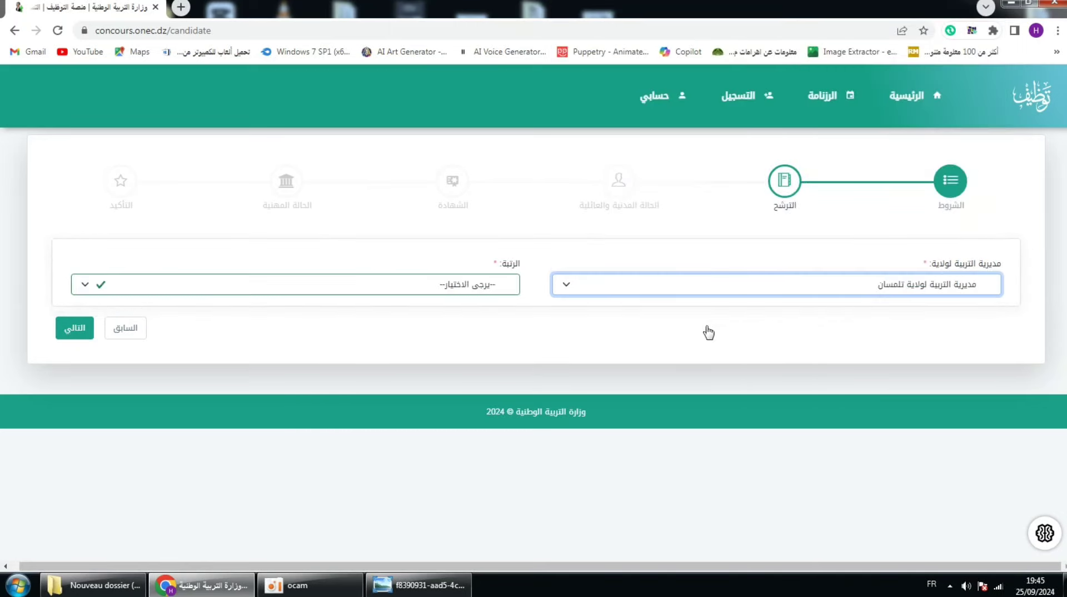
{"action": "left_click", "coordinate": [288, 289]}
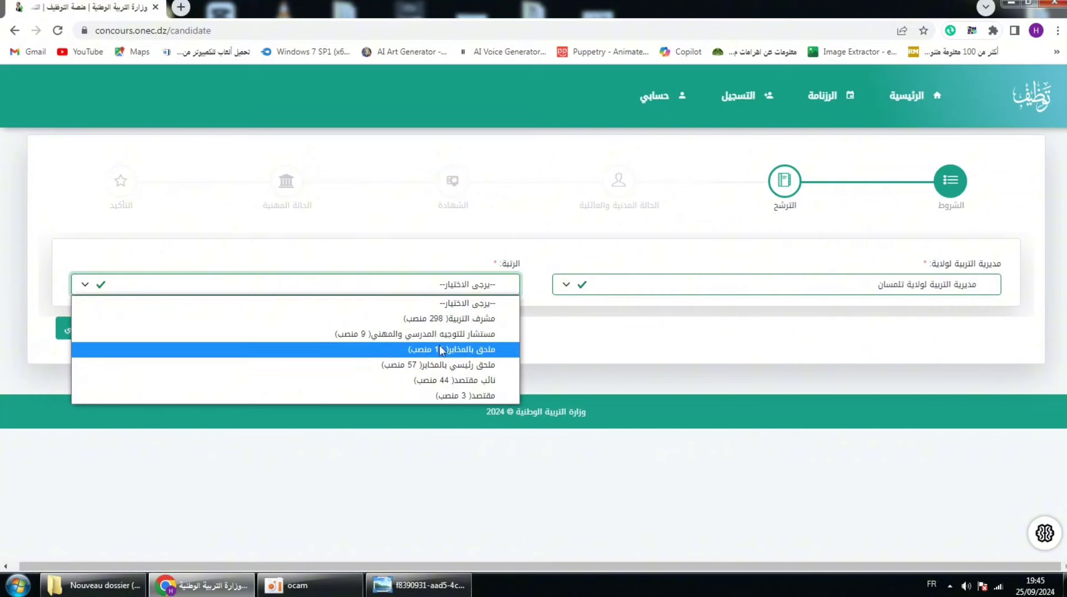
{"action": "left_click", "coordinate": [426, 383]}
{"action": "left_click", "coordinate": [79, 335]}
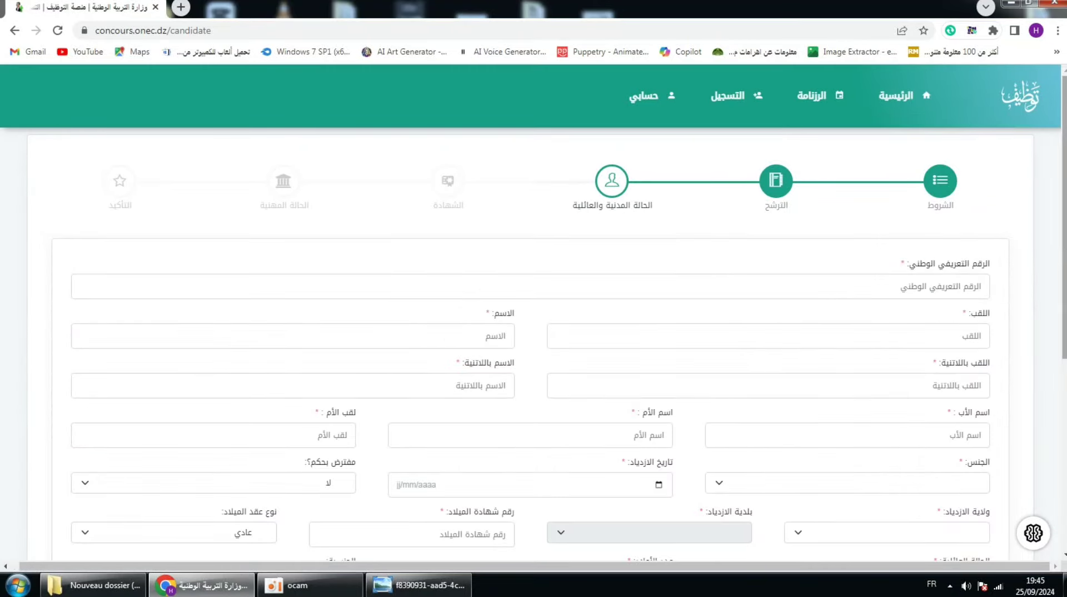
Step: Set the مفترض بحكم؟ (presumed by judgment) field to لا
{"action": "scroll", "coordinate": [915, 203], "scroll_direction": "down", "scroll_amount": 2}
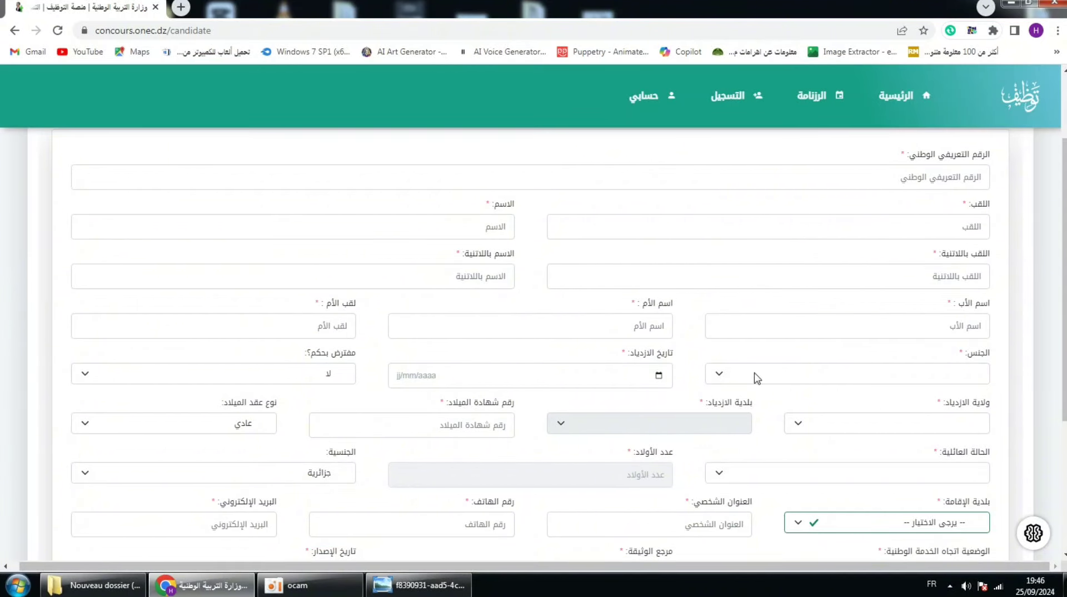
{"action": "left_click", "coordinate": [277, 380]}
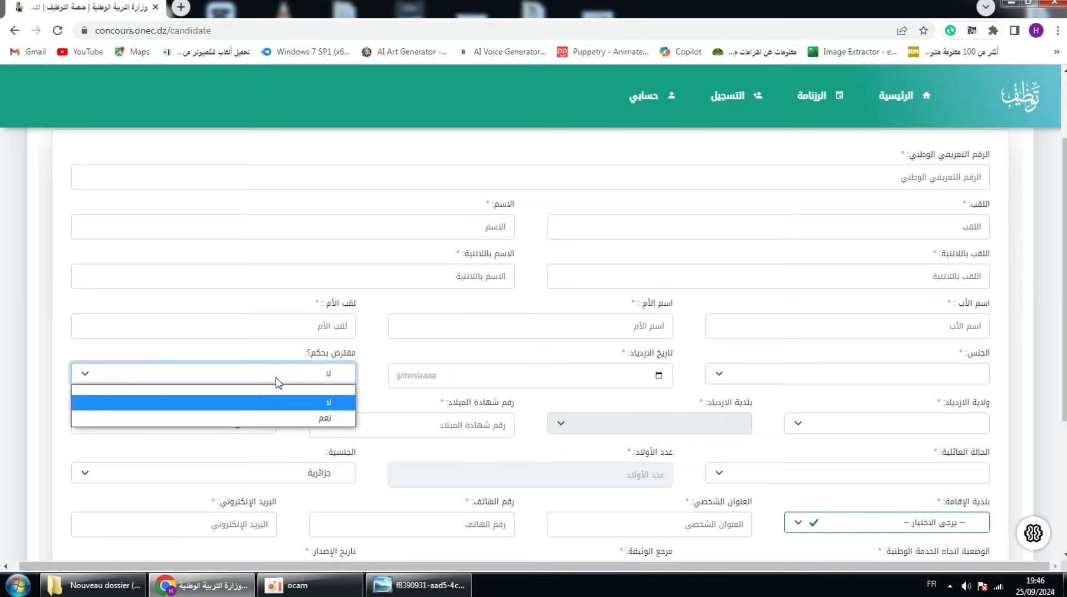
{"action": "left_click", "coordinate": [318, 402]}
{"action": "left_click", "coordinate": [320, 377]}
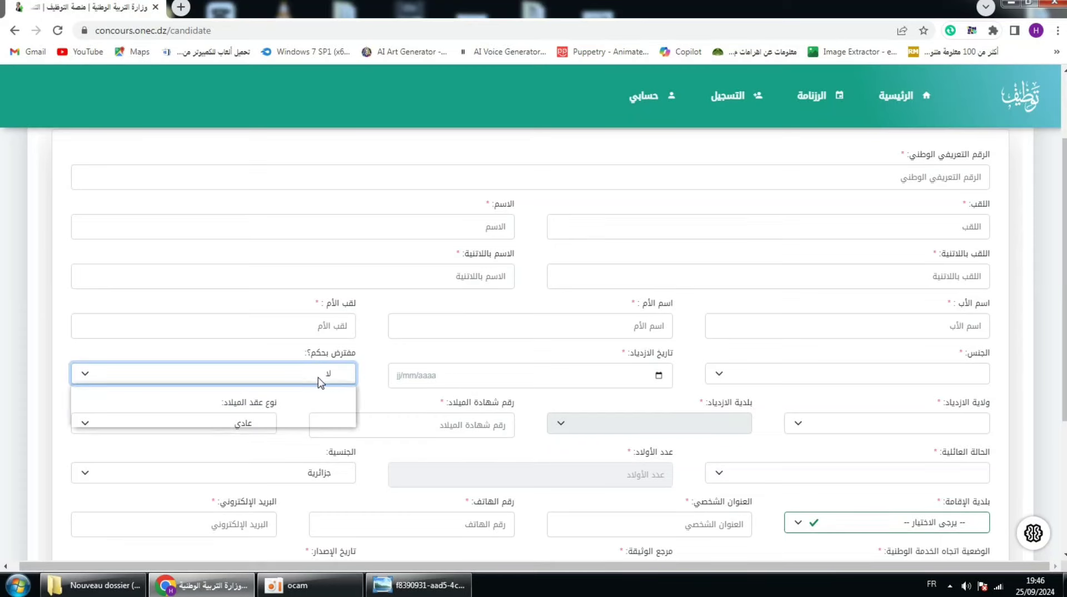
{"action": "left_click", "coordinate": [318, 378]}
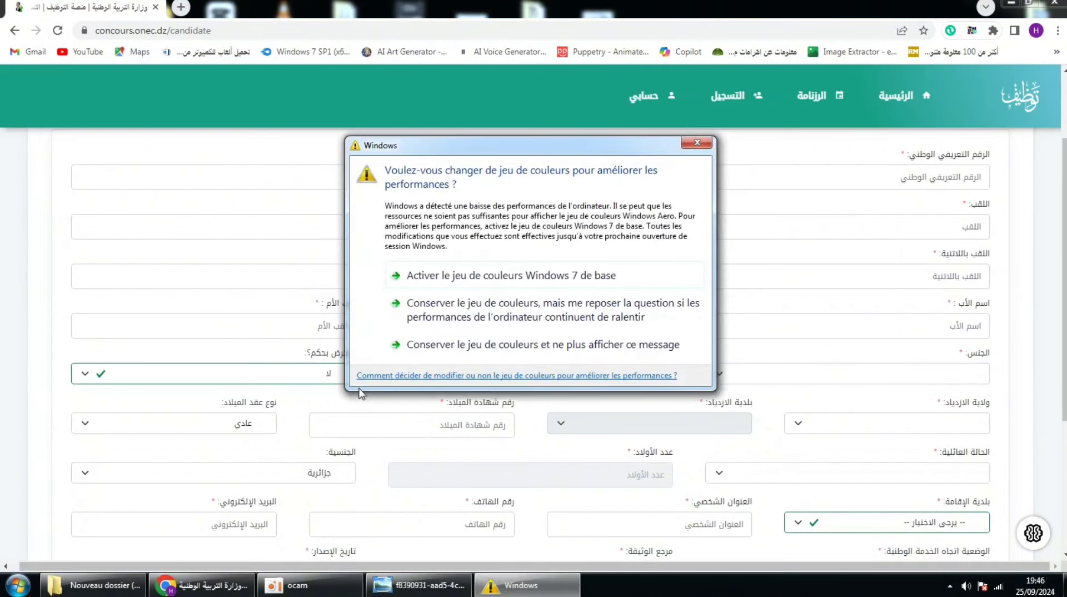
Step: Dismiss the Windows warning and keep عادي as the birth certificate type, leaving family status empty
{"action": "left_click", "coordinate": [697, 142]}
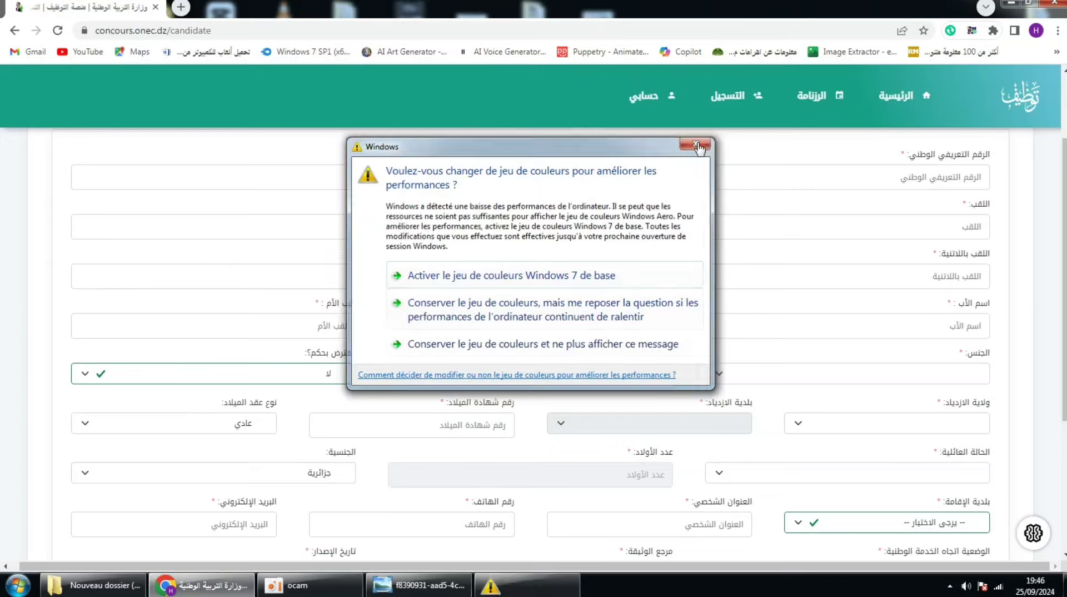
{"action": "scroll", "coordinate": [840, 372], "scroll_direction": "down", "scroll_amount": 1}
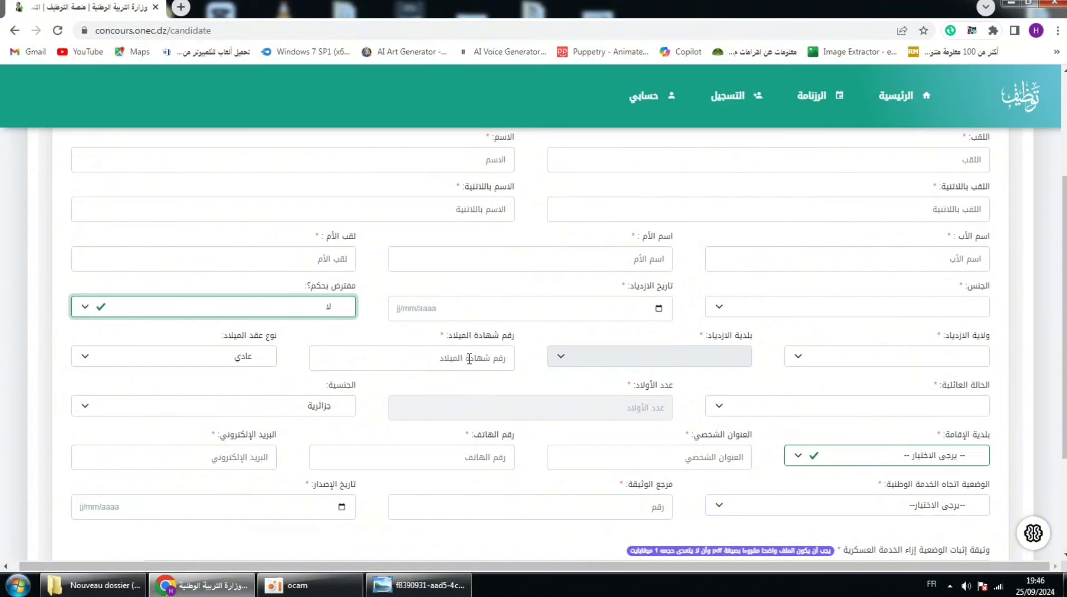
{"action": "left_click", "coordinate": [162, 362]}
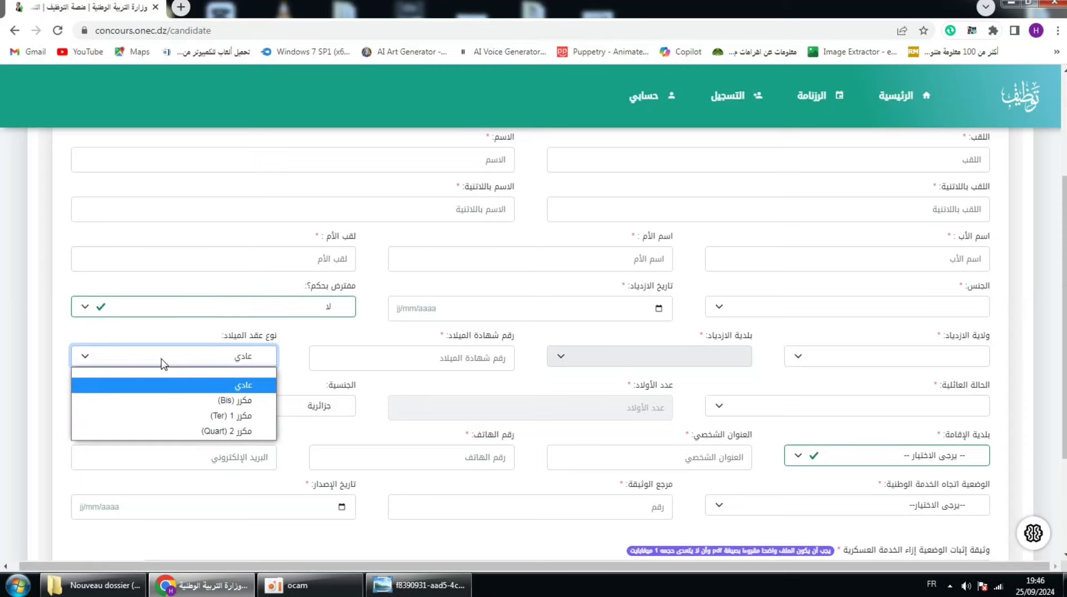
{"action": "left_click", "coordinate": [249, 387]}
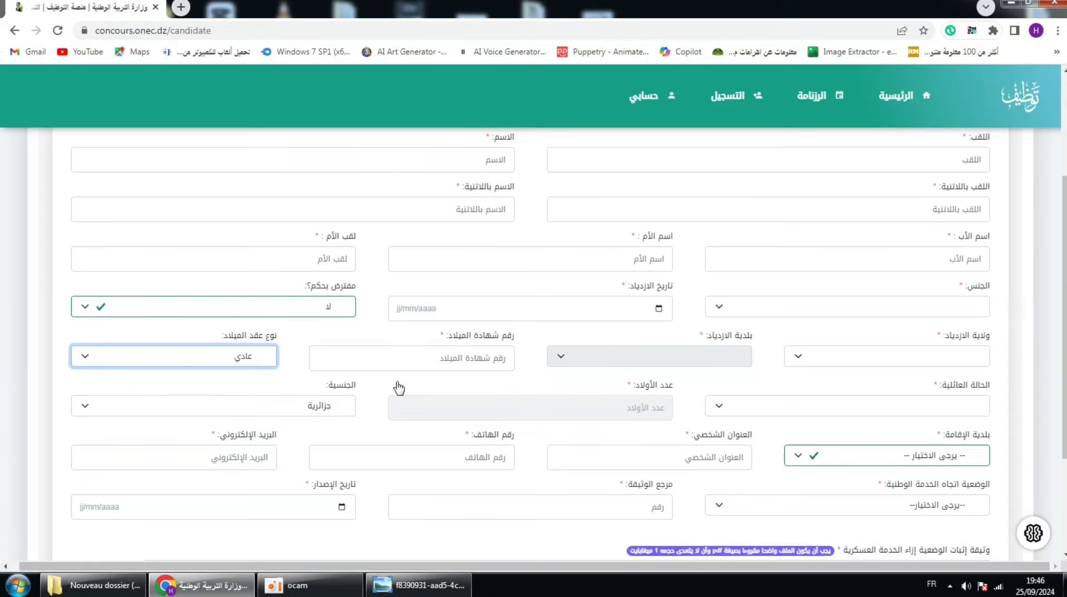
{"action": "left_click", "coordinate": [743, 412]}
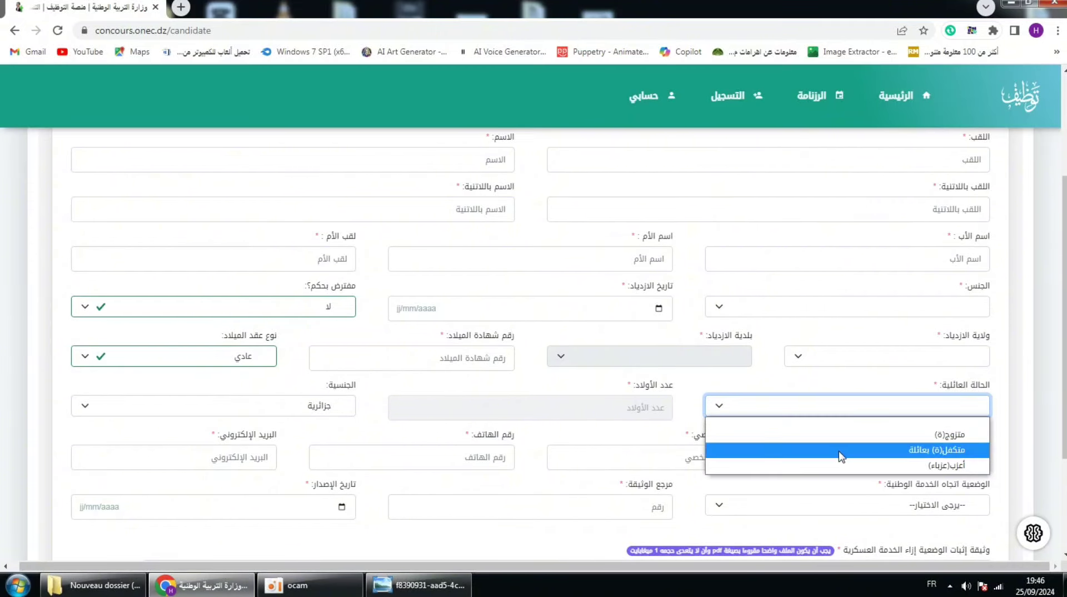
{"action": "left_click", "coordinate": [693, 389]}
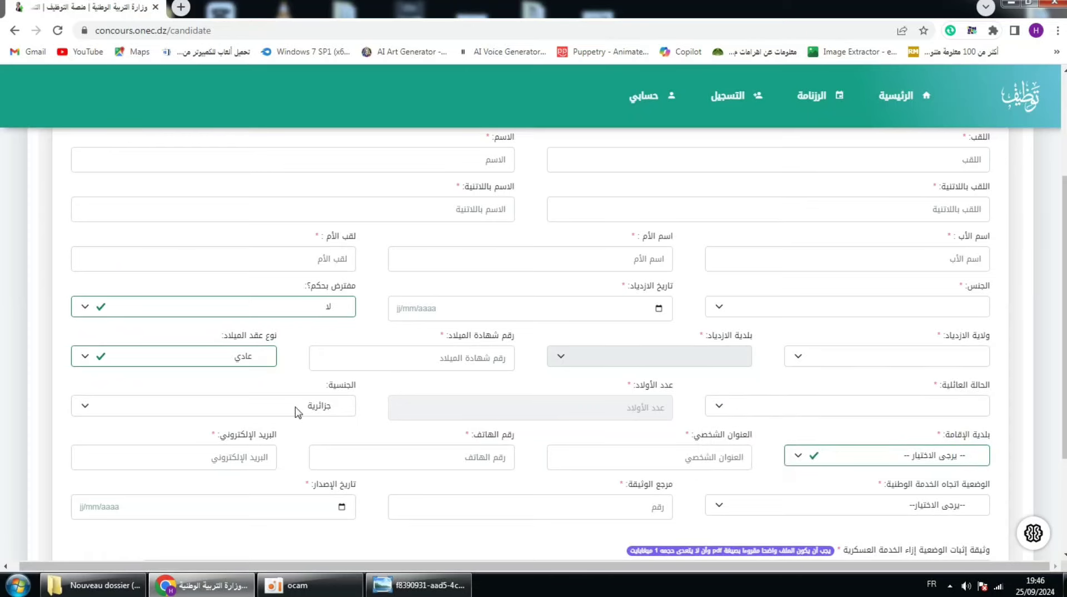
Step: Set the national service status (الوضعية اتجاه الخدمة الوطنية) to معفى
{"action": "scroll", "coordinate": [572, 426], "scroll_direction": "down", "scroll_amount": 1}
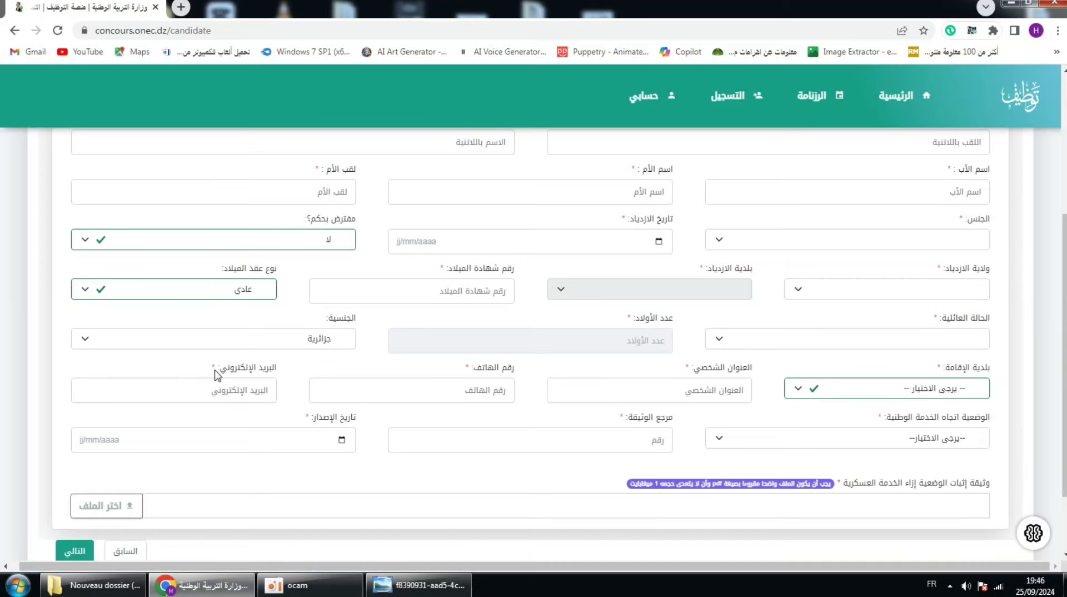
{"action": "scroll", "coordinate": [939, 473], "scroll_direction": "down", "scroll_amount": 1}
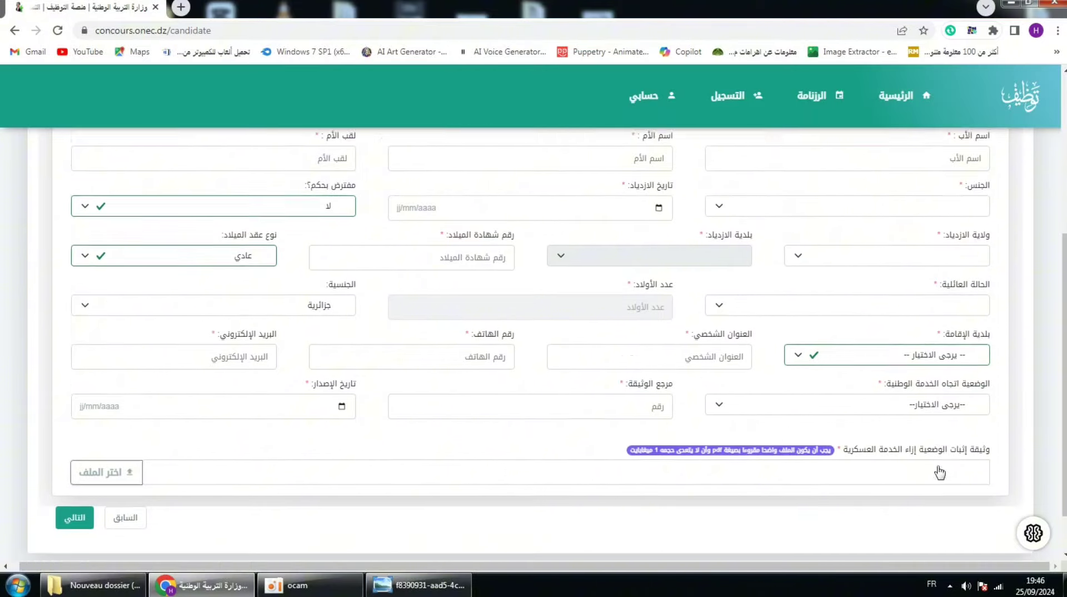
{"action": "scroll", "coordinate": [939, 472], "scroll_direction": "down", "scroll_amount": 1}
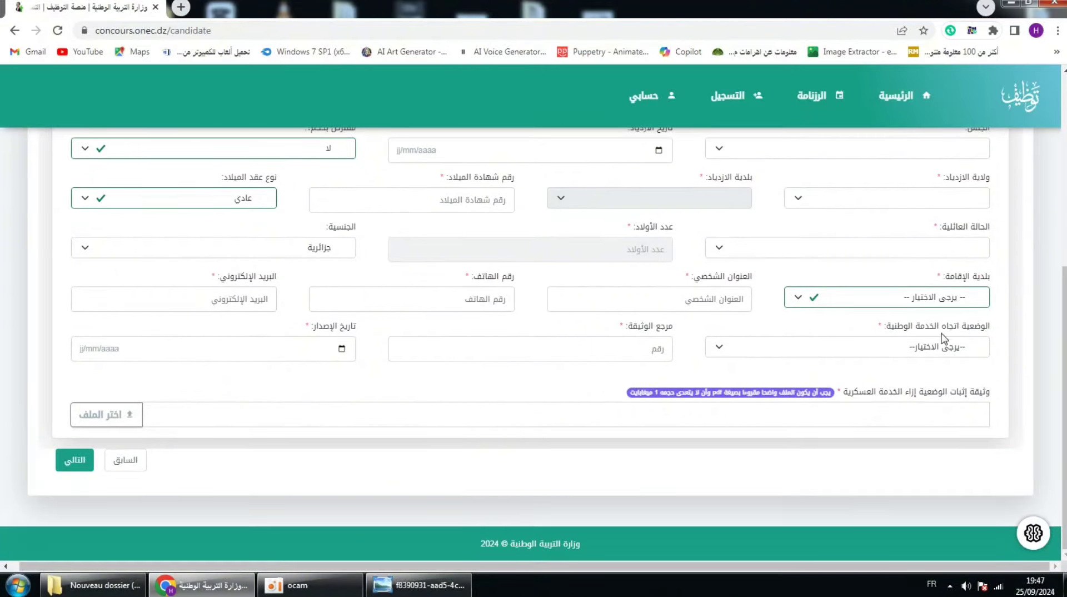
{"action": "left_click", "coordinate": [739, 351]}
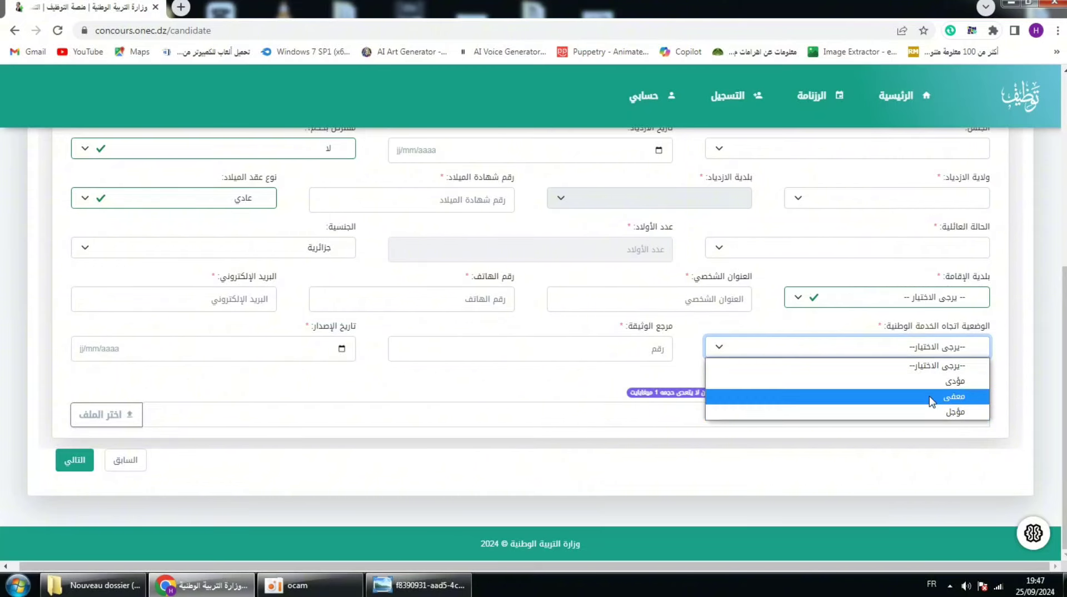
{"action": "left_click", "coordinate": [934, 397]}
{"action": "left_click", "coordinate": [634, 349]}
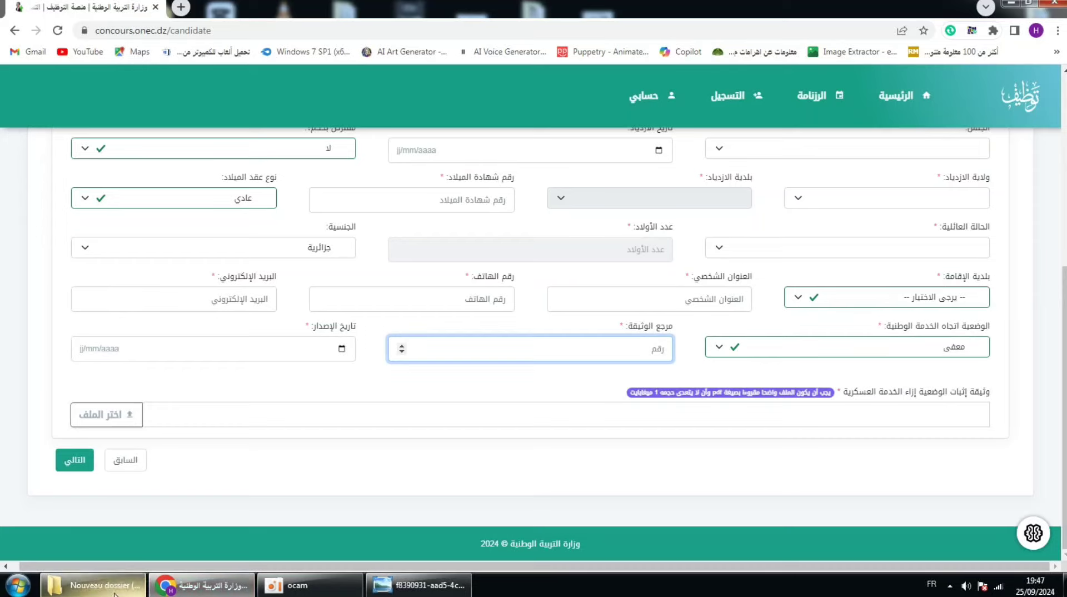
{"action": "left_click", "coordinate": [418, 584]}
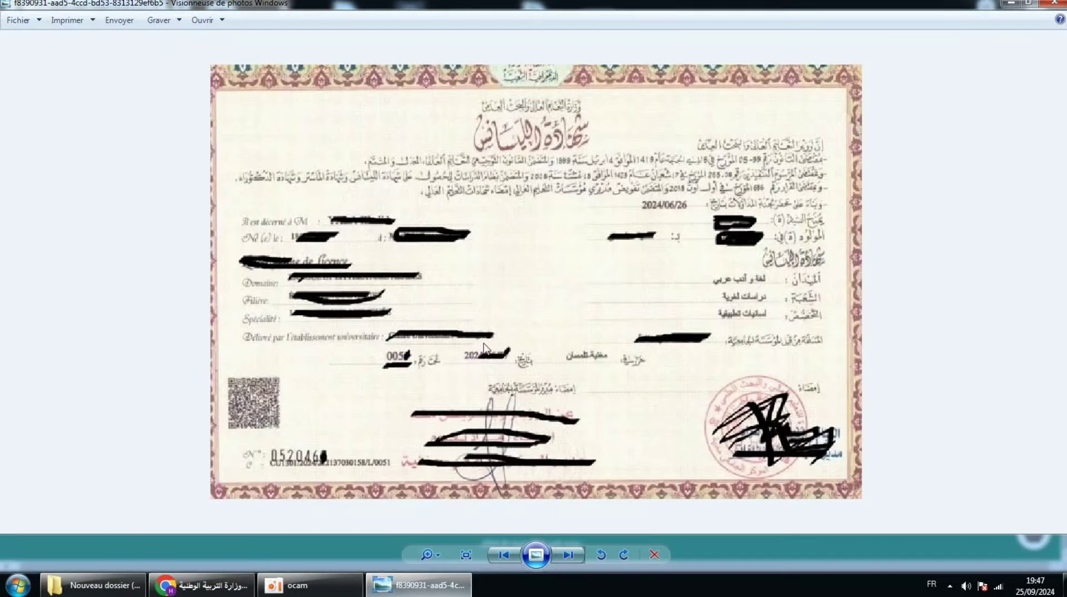
{"action": "left_click", "coordinate": [558, 556]}
{"action": "left_click", "coordinate": [561, 554]}
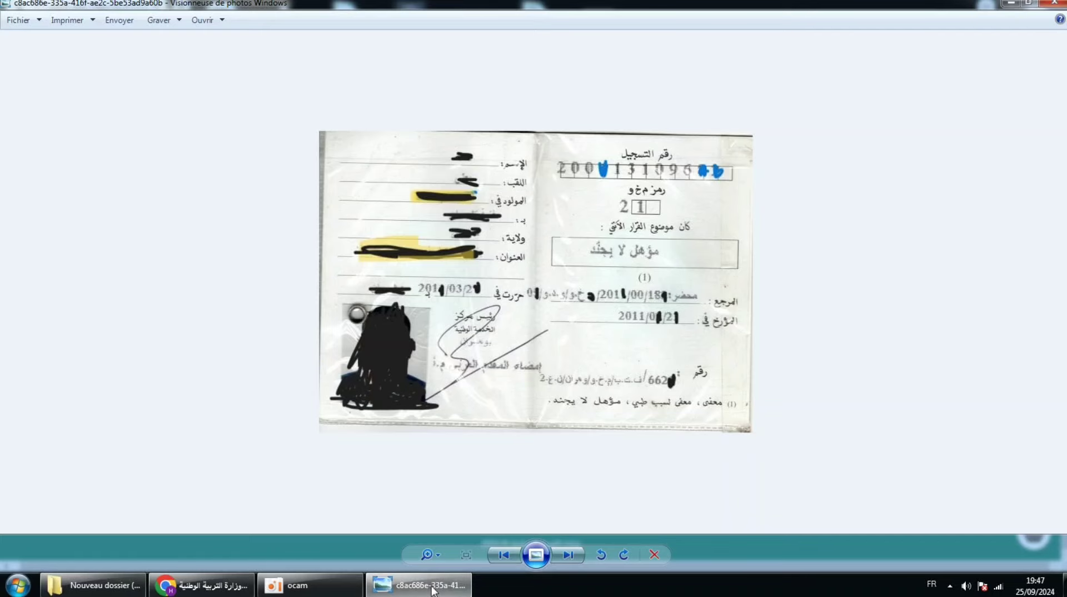
{"action": "left_click", "coordinate": [210, 593]}
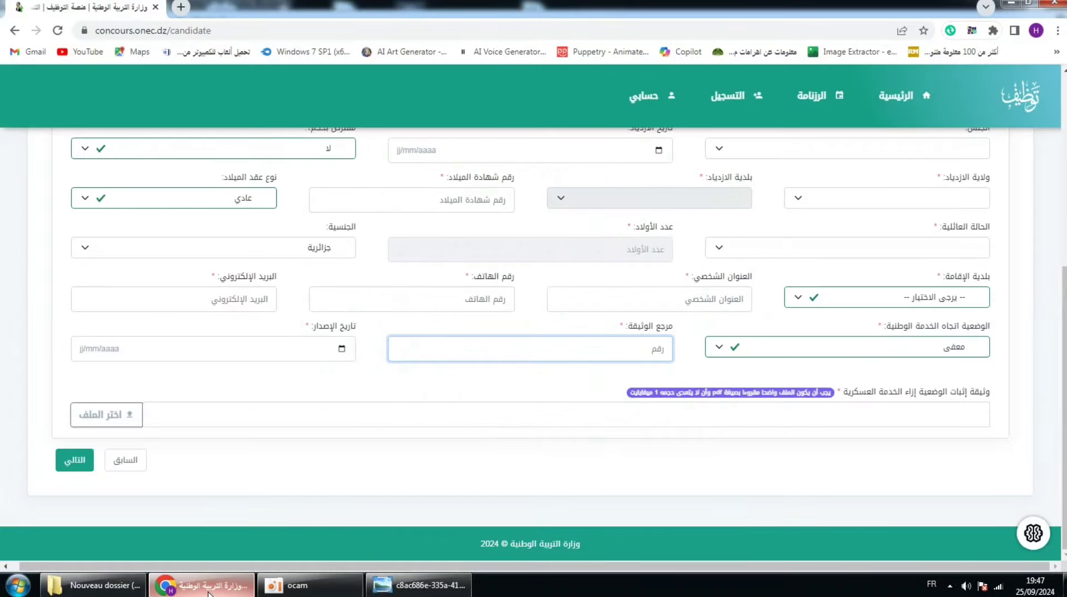
Step: Enter the document reference number, then minimize Chrome to consult the scanned booklet
{"action": "left_click", "coordinate": [602, 352]}
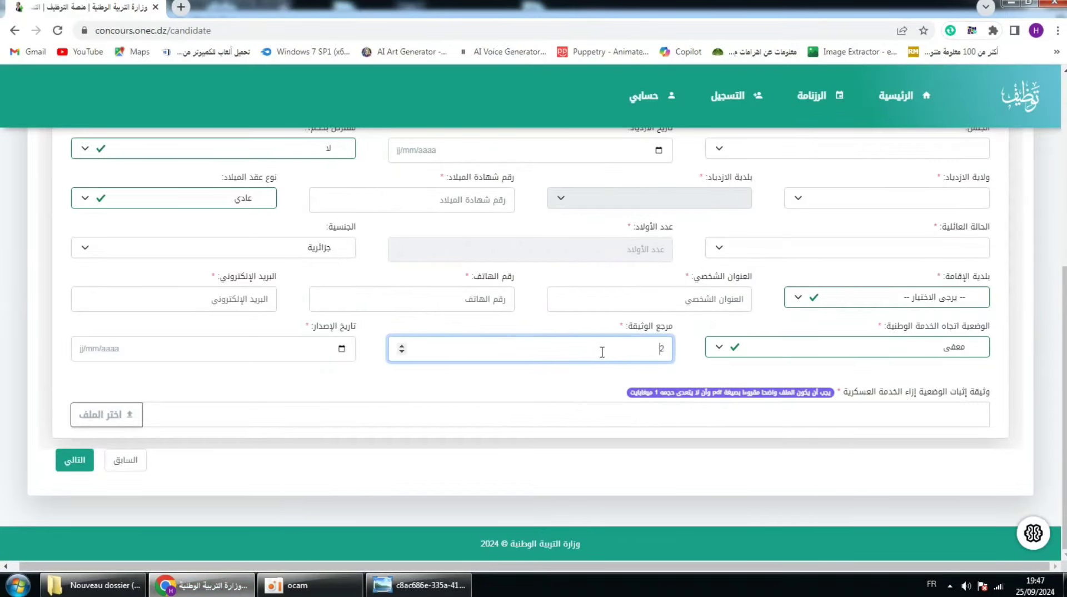
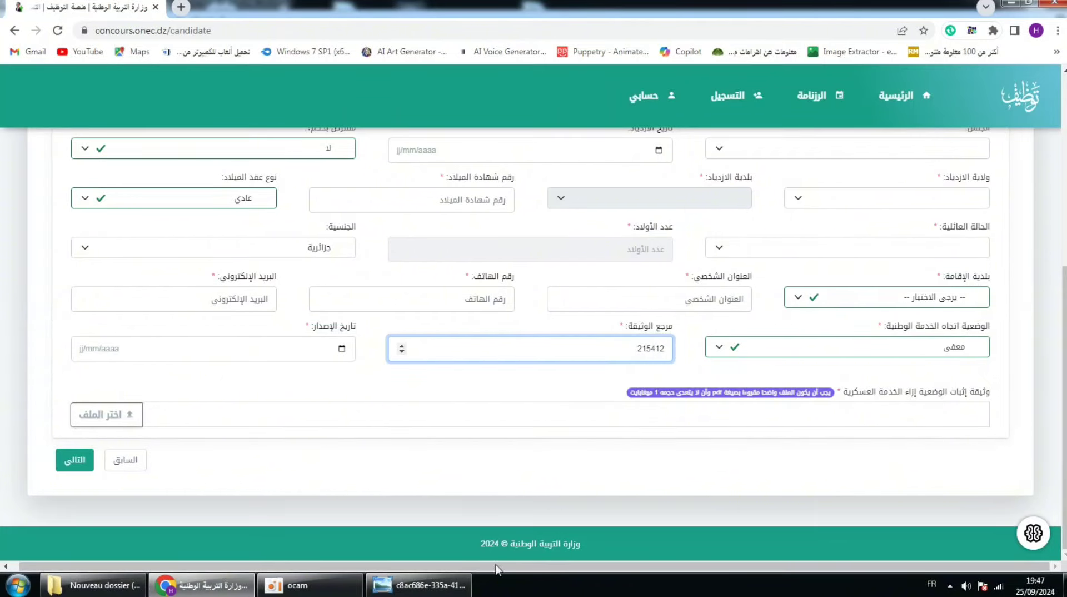
{"action": "left_click", "coordinate": [228, 583]}
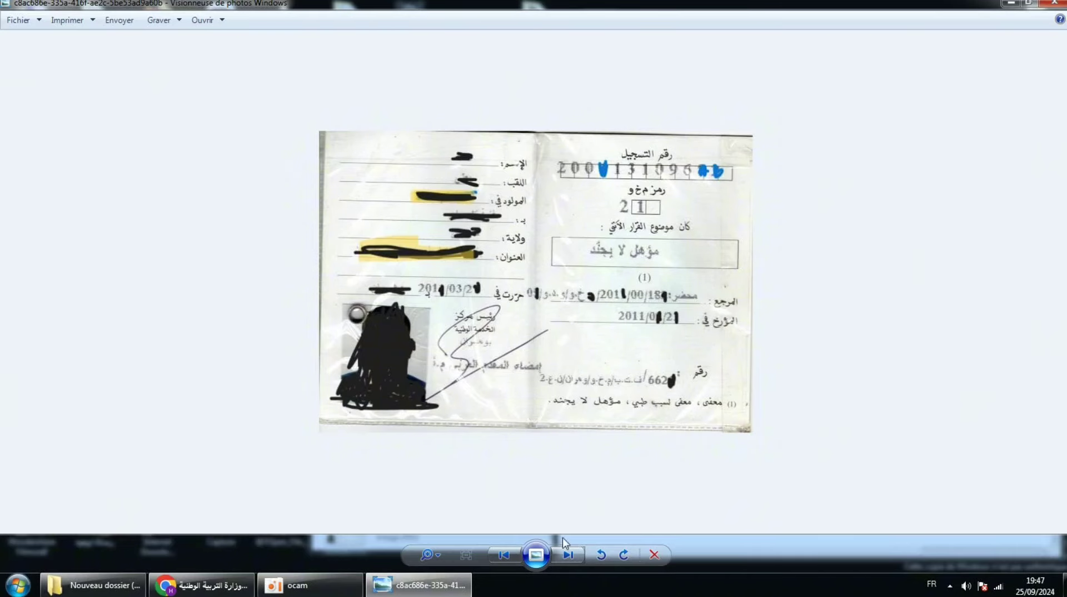
{"action": "left_click", "coordinate": [568, 554]}
{"action": "left_click", "coordinate": [504, 555]}
{"action": "left_click", "coordinate": [504, 554]}
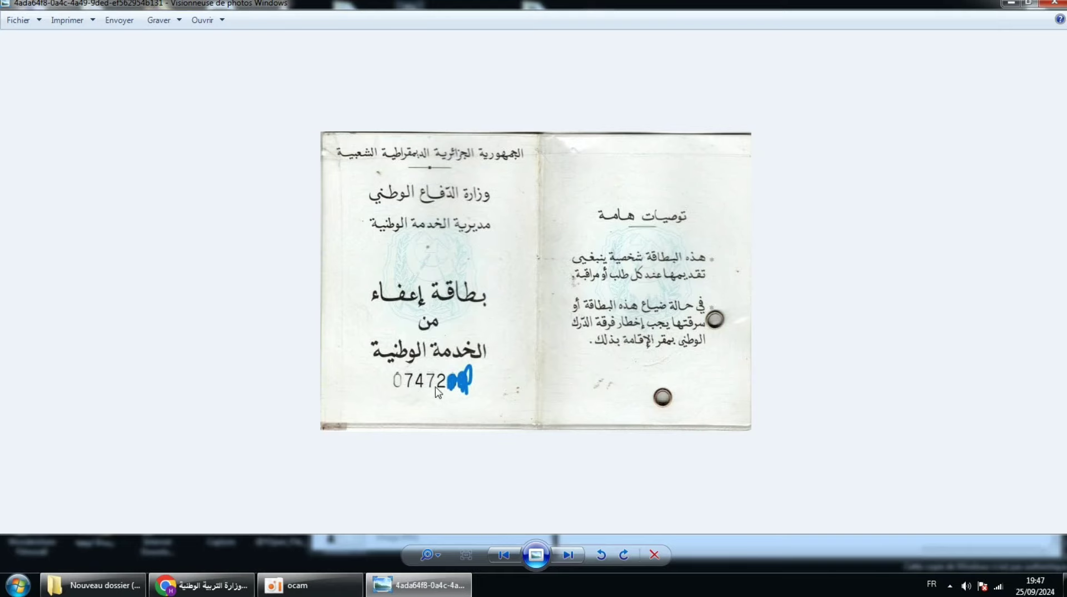
{"action": "left_click", "coordinate": [424, 584]}
{"action": "left_click", "coordinate": [424, 585]}
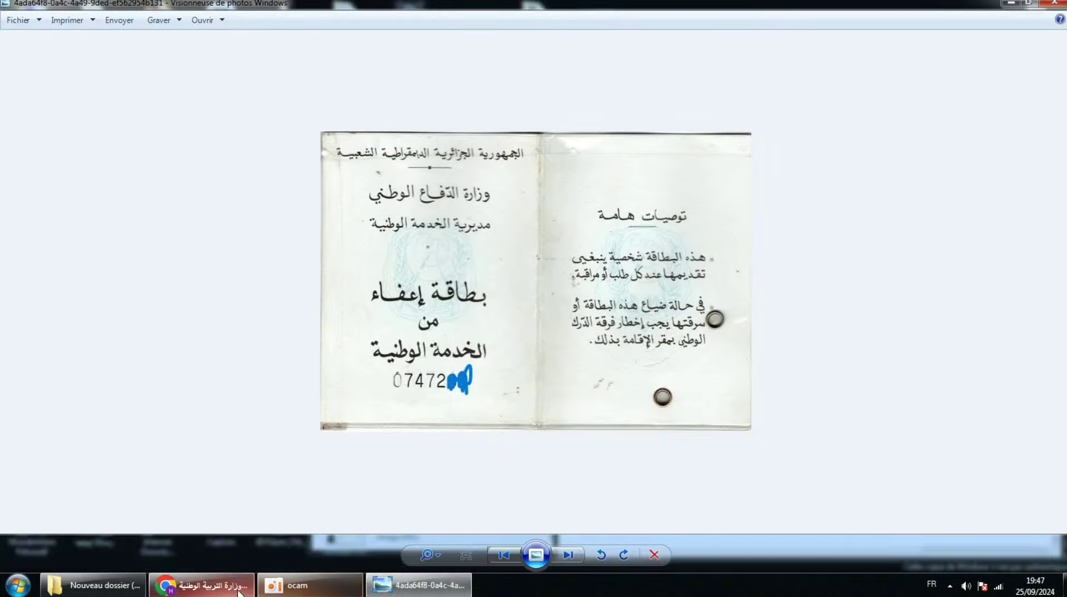
{"action": "left_click", "coordinate": [203, 585]}
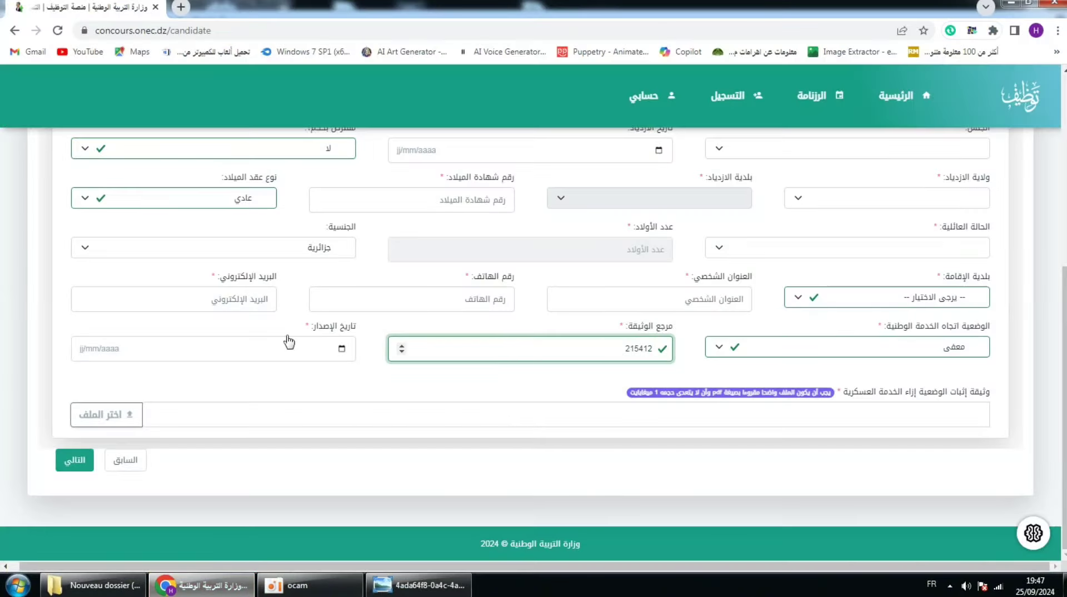
{"action": "left_click", "coordinate": [398, 586]}
{"action": "left_click", "coordinate": [504, 554]}
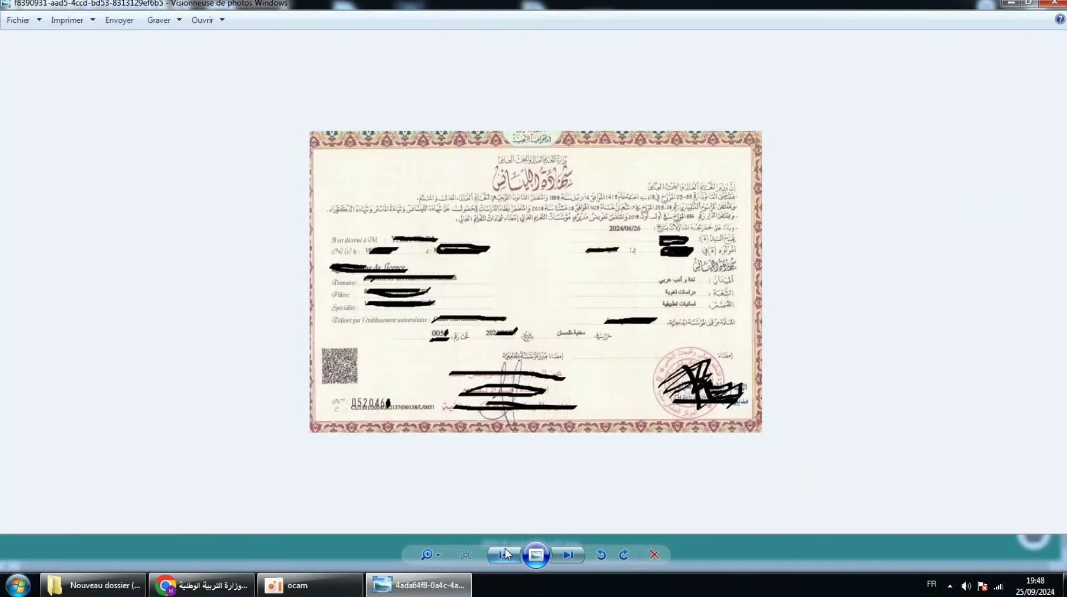
{"action": "left_click", "coordinate": [567, 554]}
{"action": "left_click", "coordinate": [577, 552]}
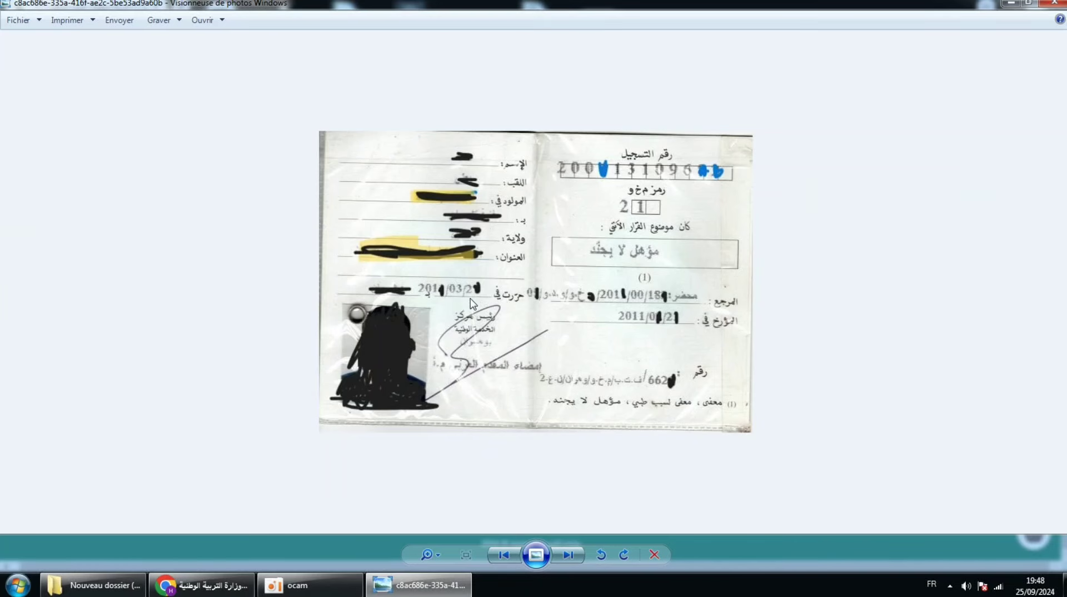
{"action": "left_click", "coordinate": [420, 585]}
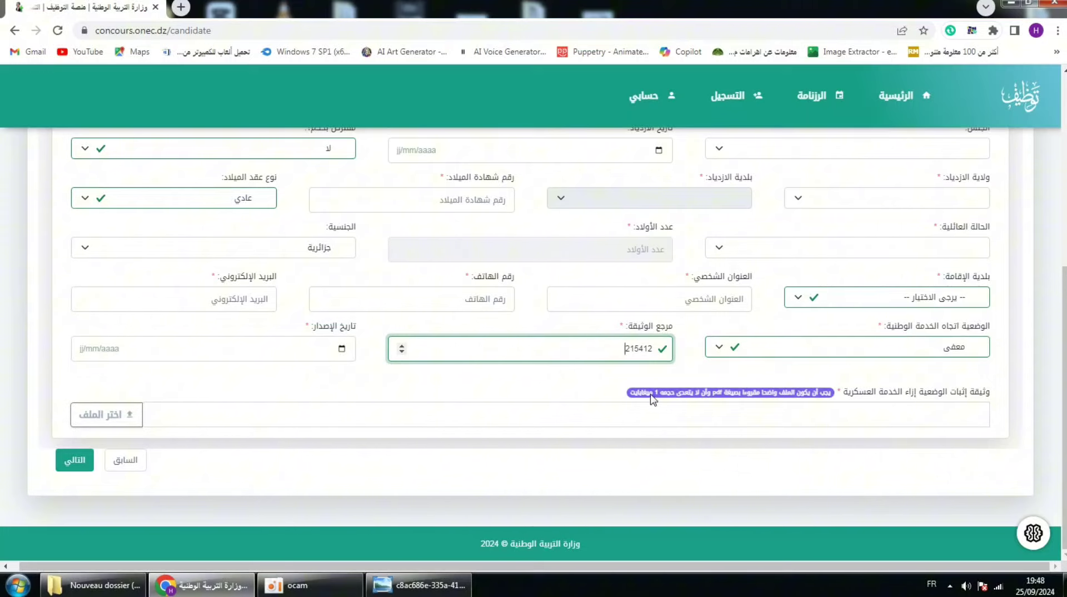
Step: Attach Dip.pdf from the Desktop as the national service status document
{"action": "left_click", "coordinate": [113, 423]}
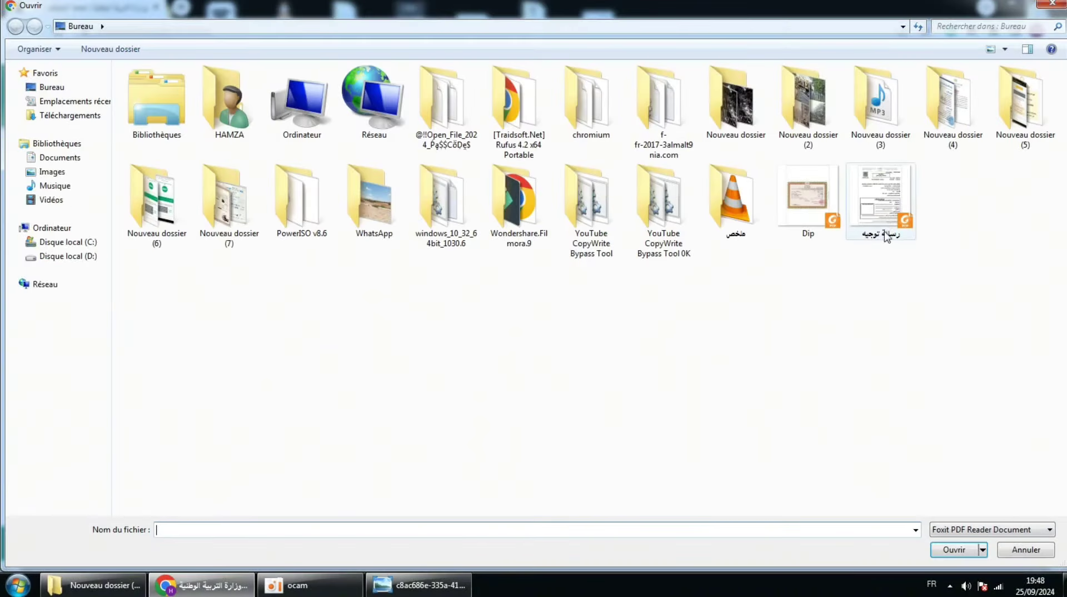
{"action": "left_click", "coordinate": [815, 211]}
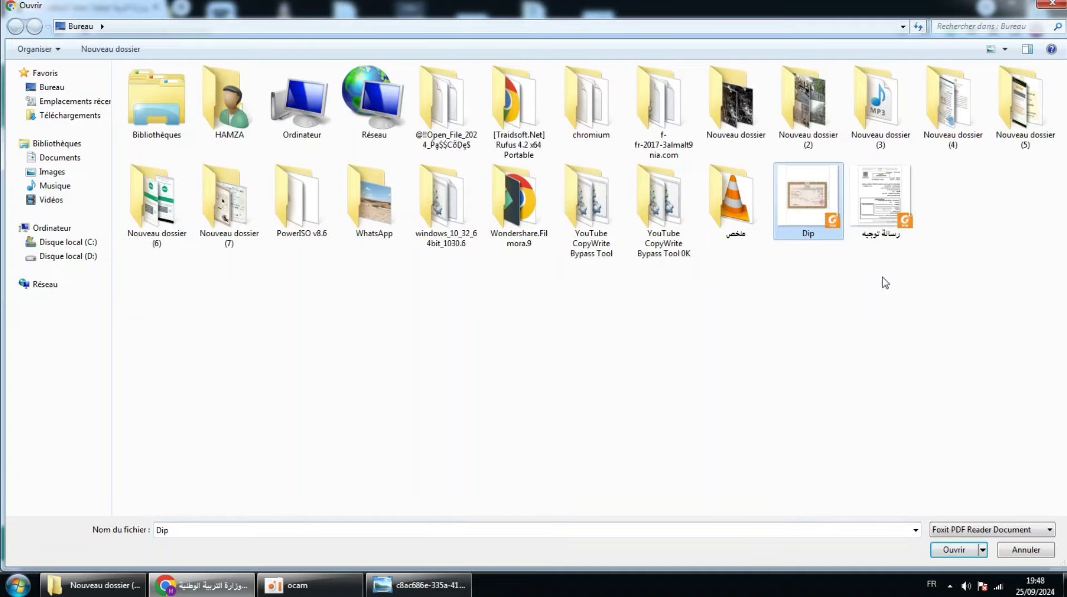
{"action": "left_click", "coordinate": [942, 553]}
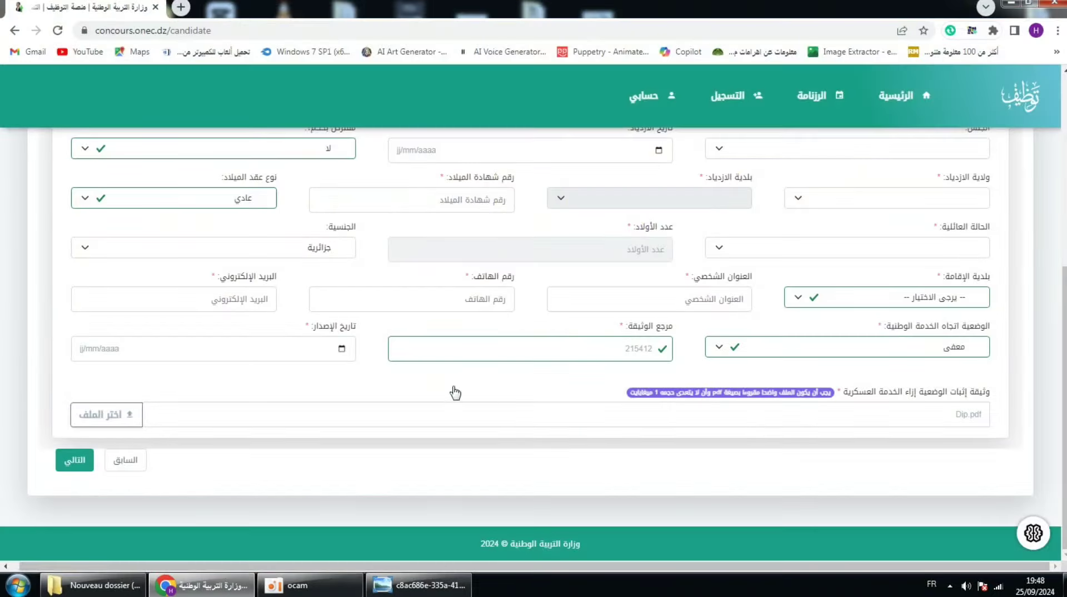
{"action": "scroll", "coordinate": [556, 422], "scroll_direction": "up", "scroll_amount": 2}
{"action": "scroll", "coordinate": [572, 425], "scroll_direction": "down", "scroll_amount": 2}
{"action": "scroll", "coordinate": [583, 356], "scroll_direction": "up", "scroll_amount": 2}
{"action": "scroll", "coordinate": [544, 323], "scroll_direction": "down", "scroll_amount": 1}
{"action": "scroll", "coordinate": [477, 343], "scroll_direction": "down", "scroll_amount": 2}
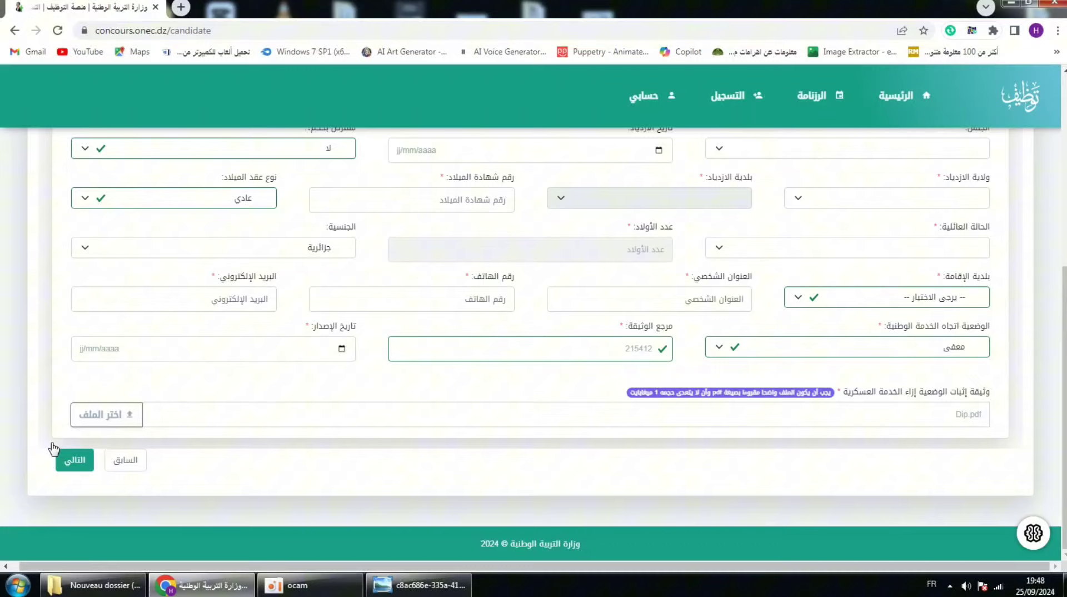
Step: Attempt to advance, then pause the oCam recording and return to the civil status form
{"action": "left_click", "coordinate": [91, 456]}
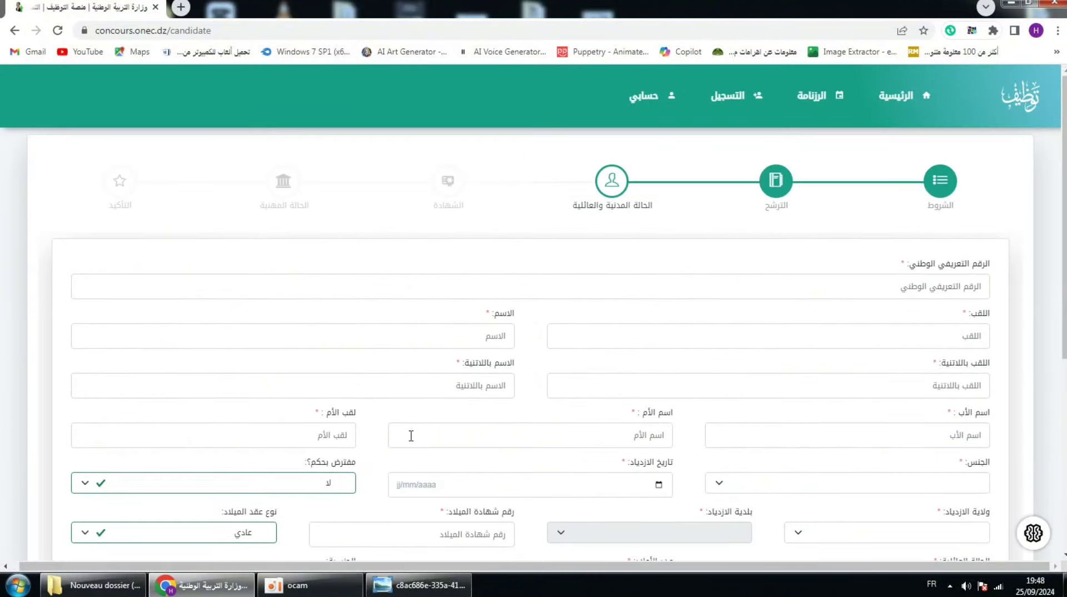
{"action": "scroll", "coordinate": [529, 274], "scroll_direction": "down", "scroll_amount": 3}
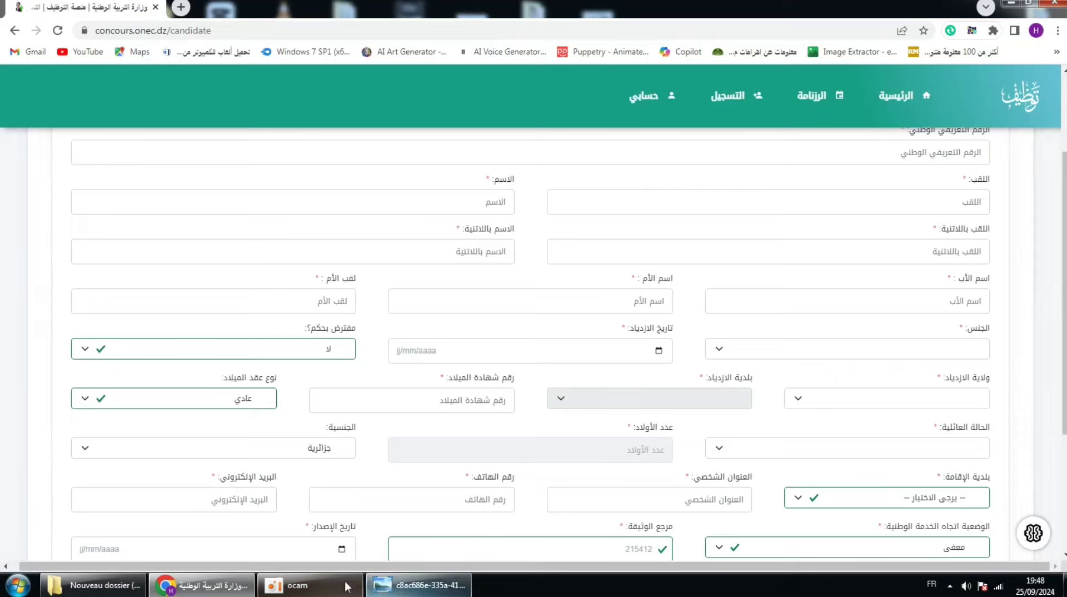
{"action": "left_click", "coordinate": [297, 584]}
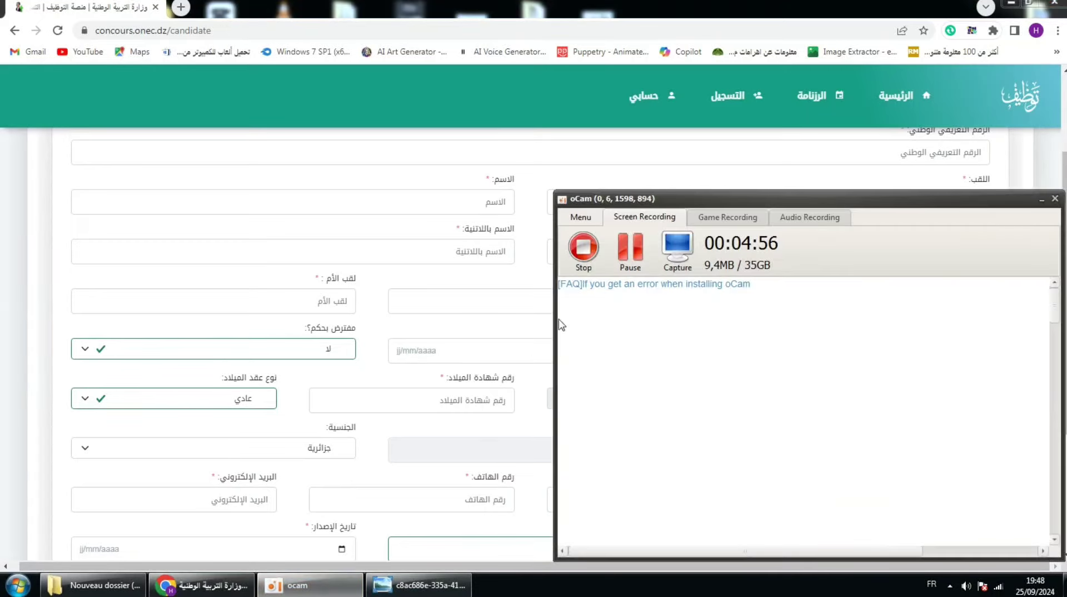
{"action": "left_click", "coordinate": [624, 256]}
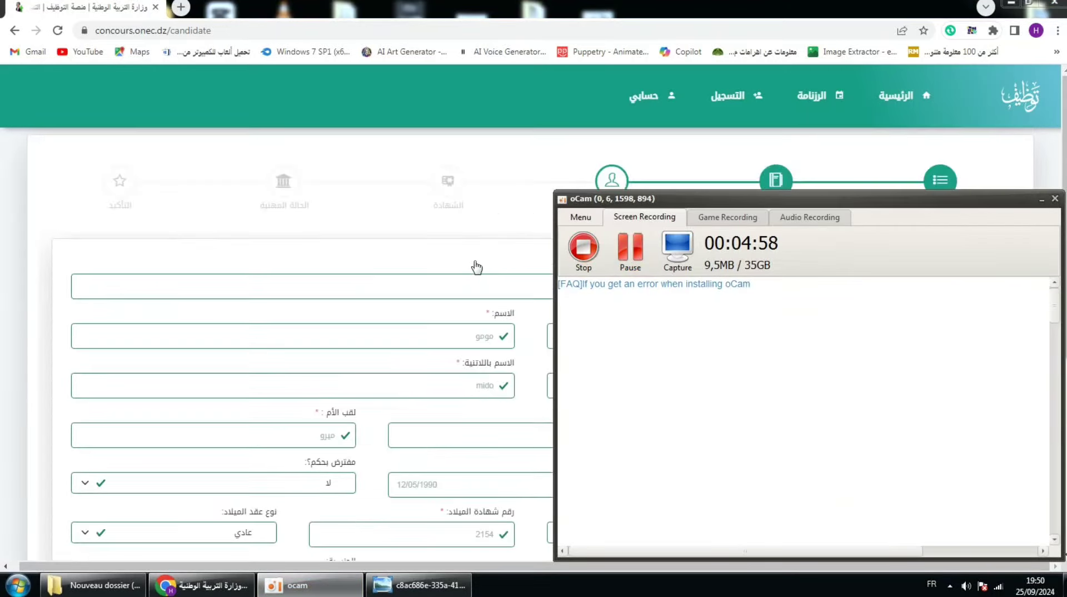
{"action": "left_click", "coordinate": [481, 264]}
{"action": "scroll", "coordinate": [480, 264], "scroll_direction": "down", "scroll_amount": 8}
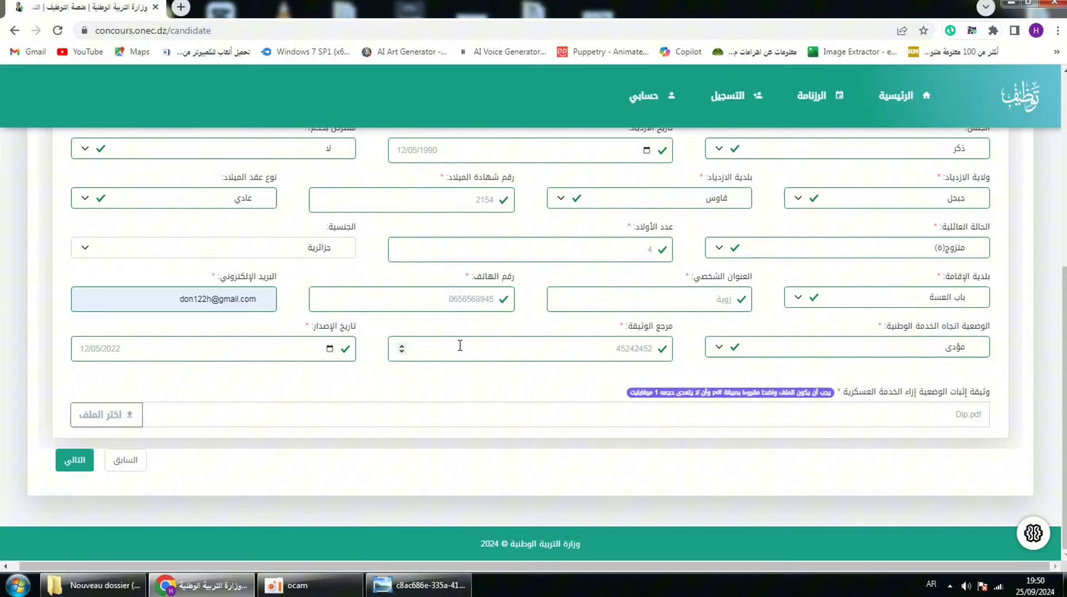
Step: Choose certificate 4 سداسيات كاملة من التعليم العالي and field العلوم الاقتصادية on the diploma step
{"action": "left_click", "coordinate": [73, 469]}
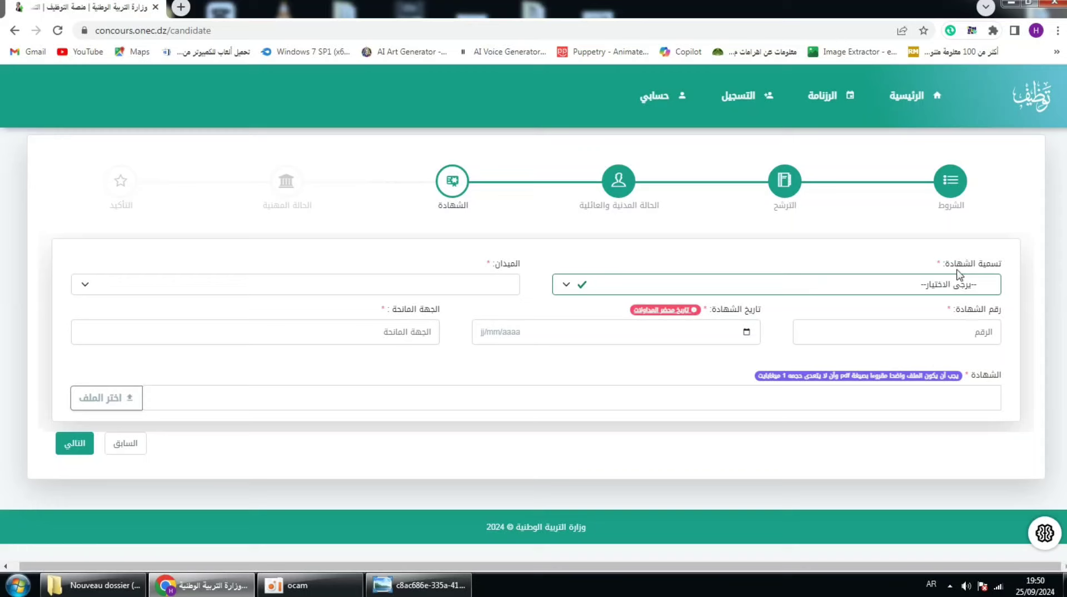
{"action": "left_click", "coordinate": [559, 286]}
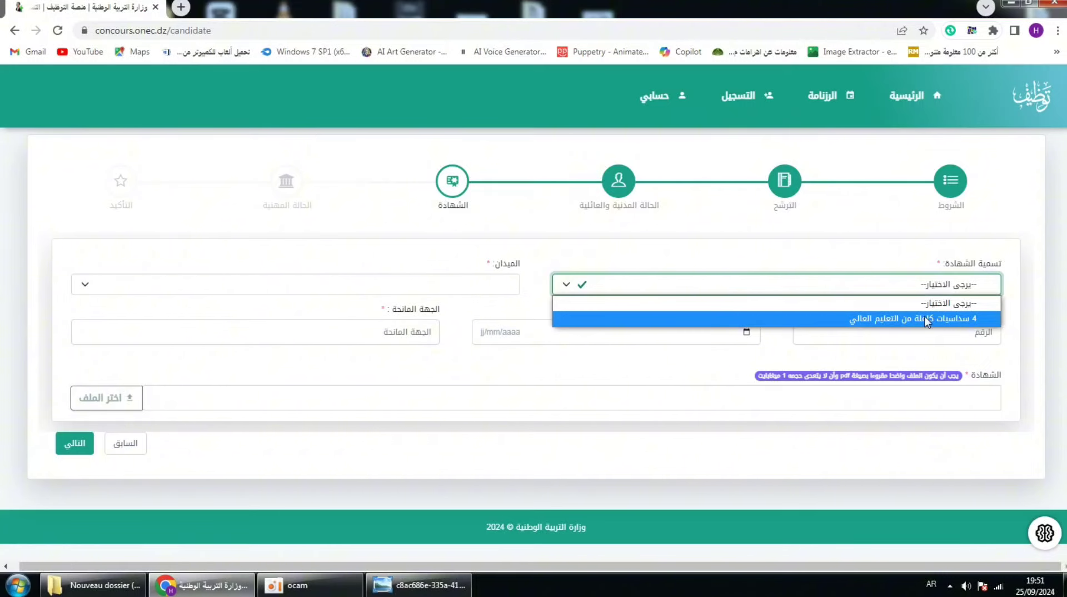
{"action": "left_click", "coordinate": [925, 320]}
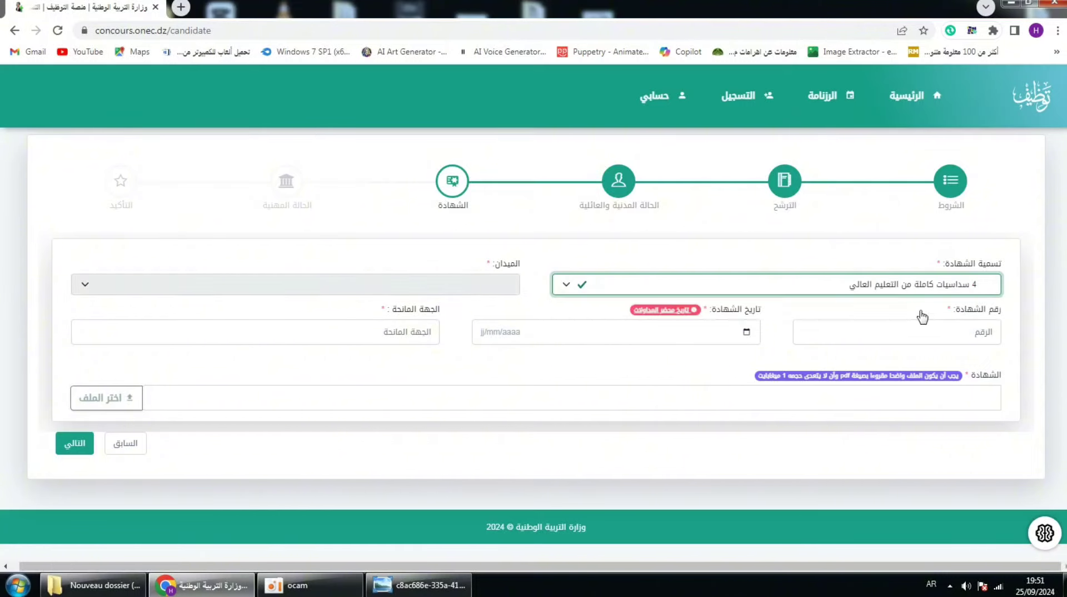
{"action": "left_click", "coordinate": [428, 286]}
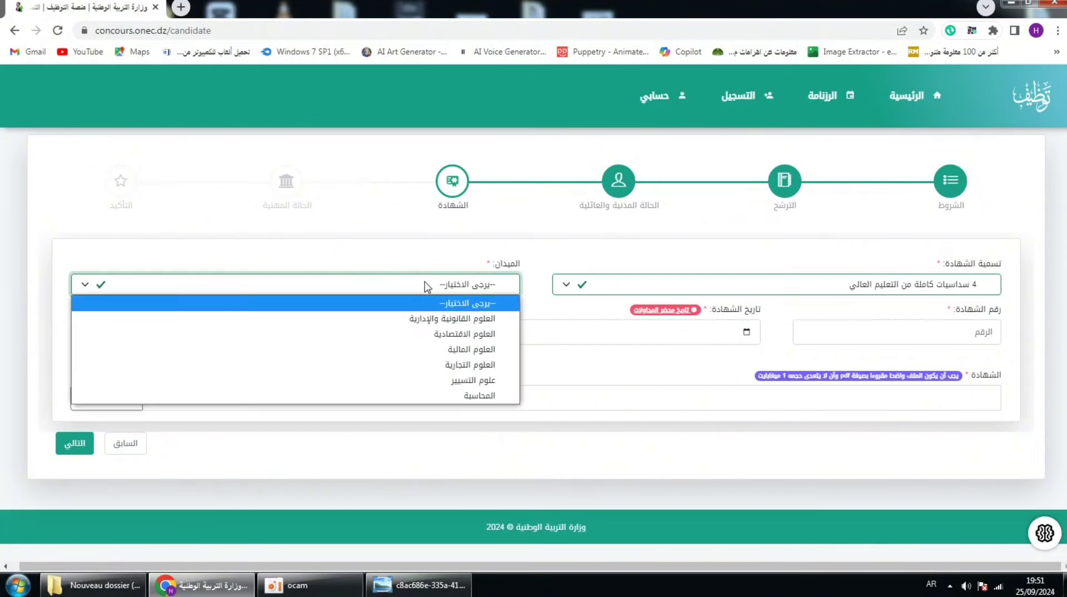
{"action": "left_click", "coordinate": [431, 335]}
{"action": "left_click", "coordinate": [846, 328]}
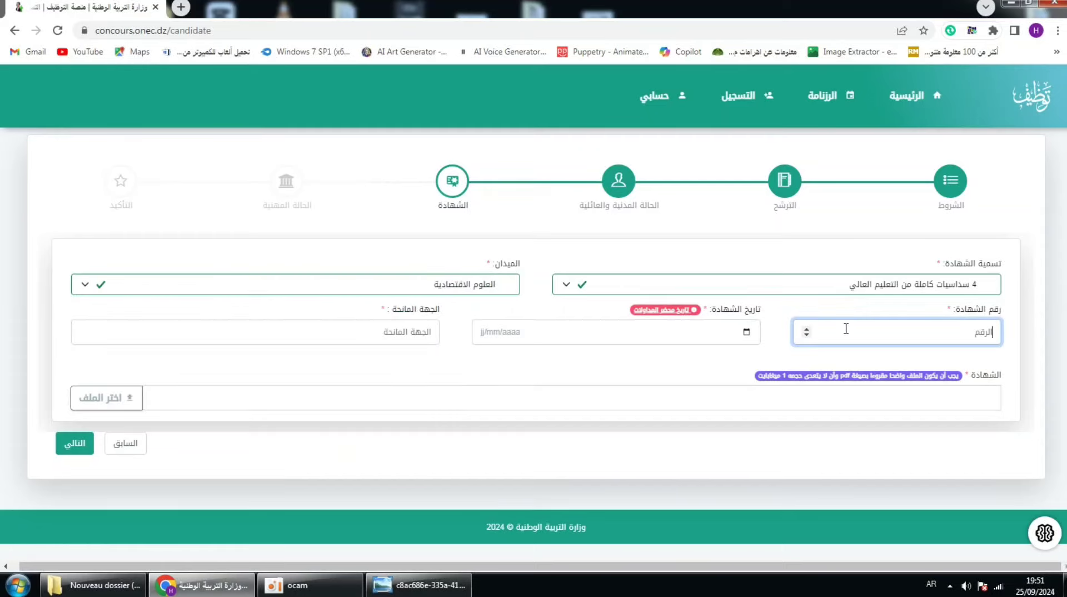
{"action": "left_click", "coordinate": [418, 585]}
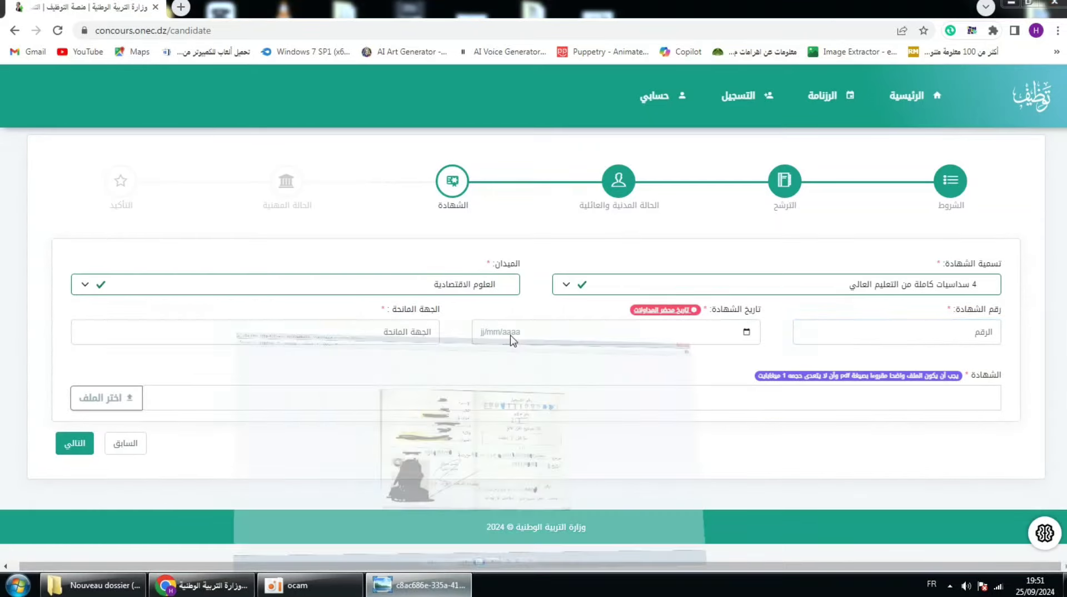
{"action": "left_click", "coordinate": [563, 554]}
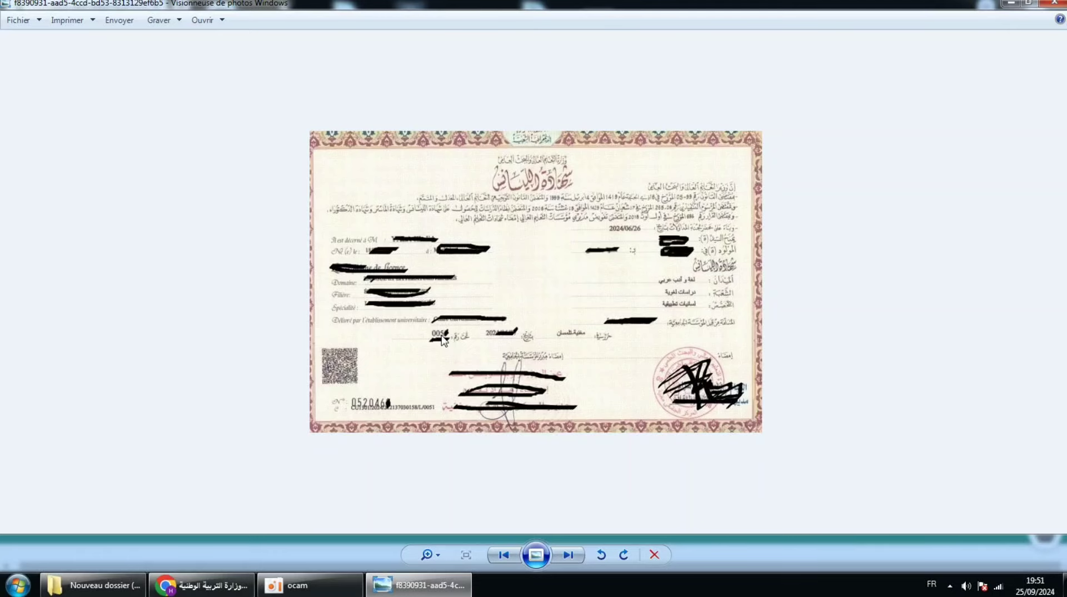
{"action": "key", "text": "alt+Tab"}
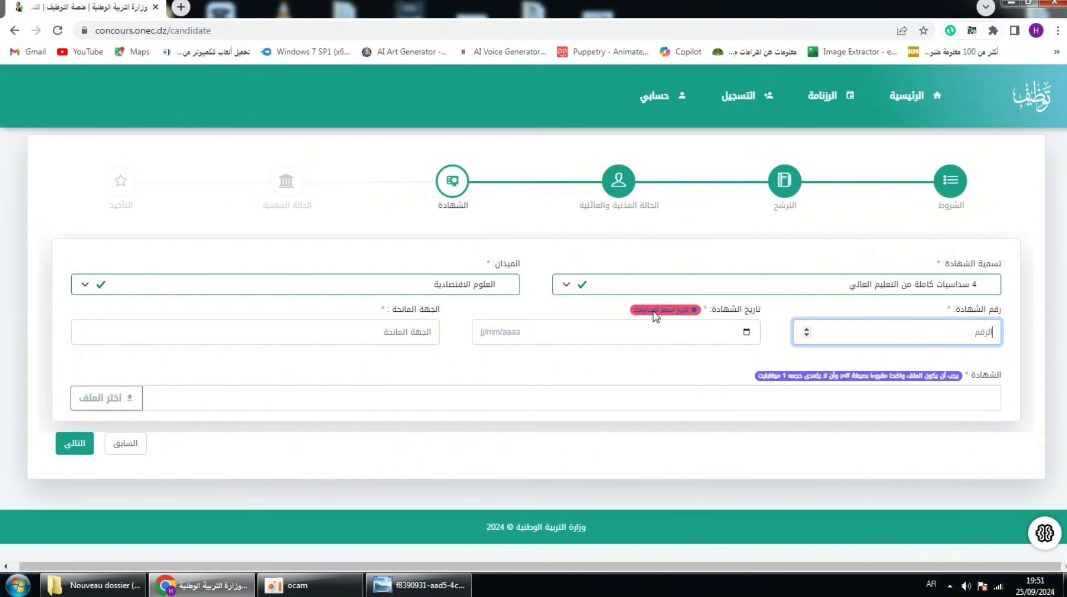
Step: Compare the licence certificate's date in the photo viewer with the certificate date reminder, then close both
{"action": "left_click", "coordinate": [664, 314]}
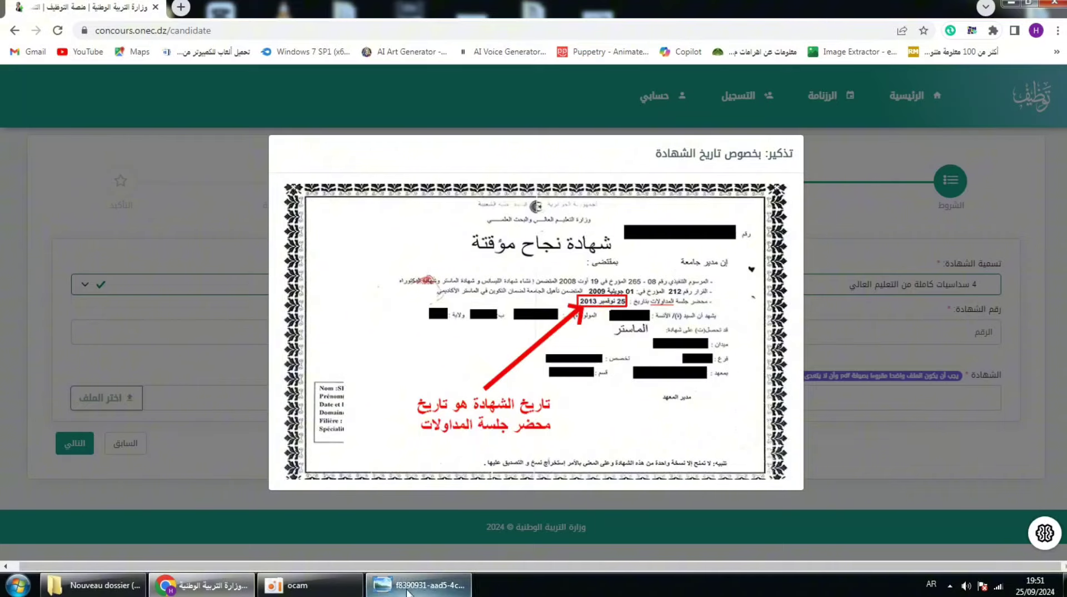
{"action": "left_click", "coordinate": [418, 586]}
{"action": "scroll", "coordinate": [624, 322], "scroll_direction": "up", "scroll_amount": 2}
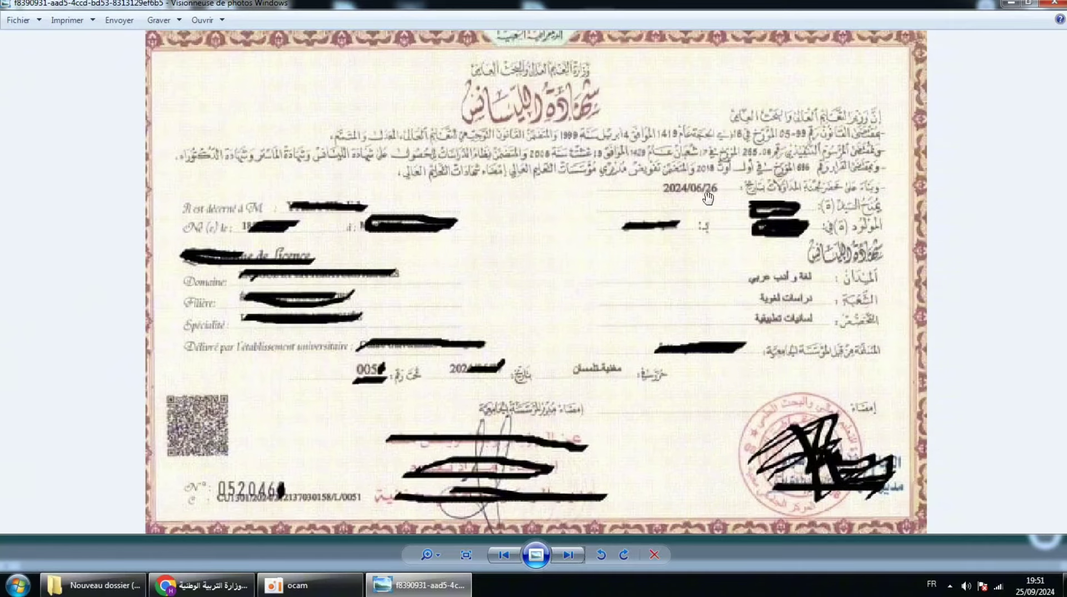
{"action": "left_click", "coordinate": [419, 584]}
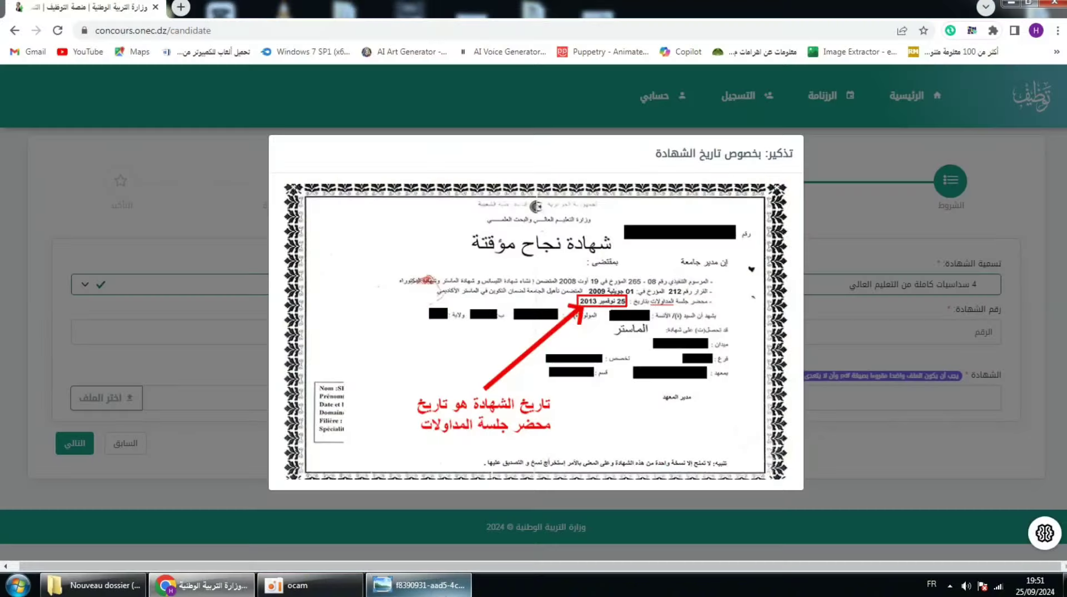
{"action": "left_click", "coordinate": [420, 585]}
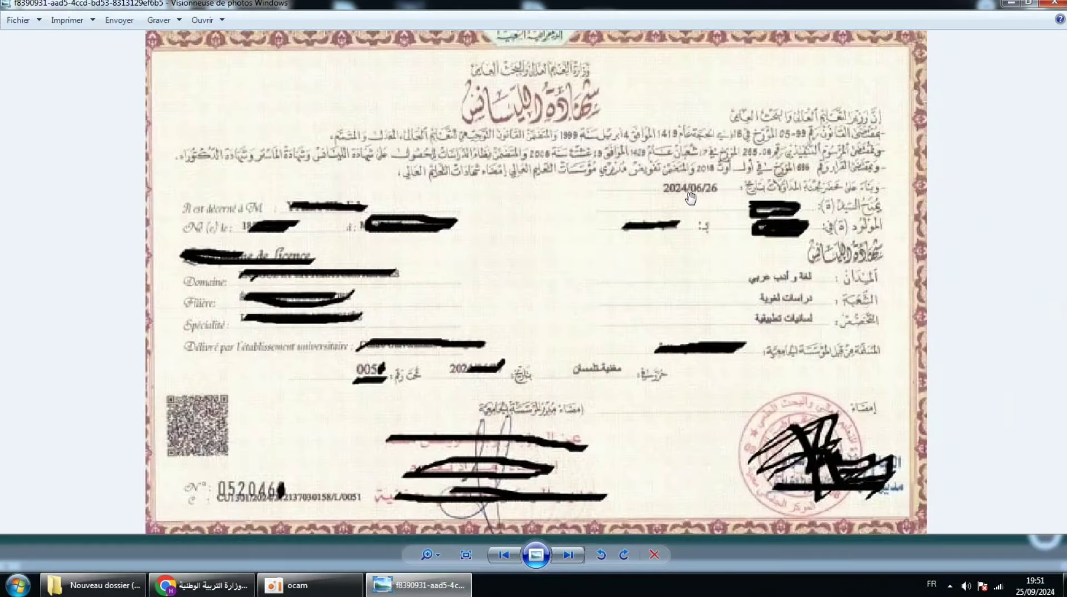
{"action": "left_click", "coordinate": [423, 584]}
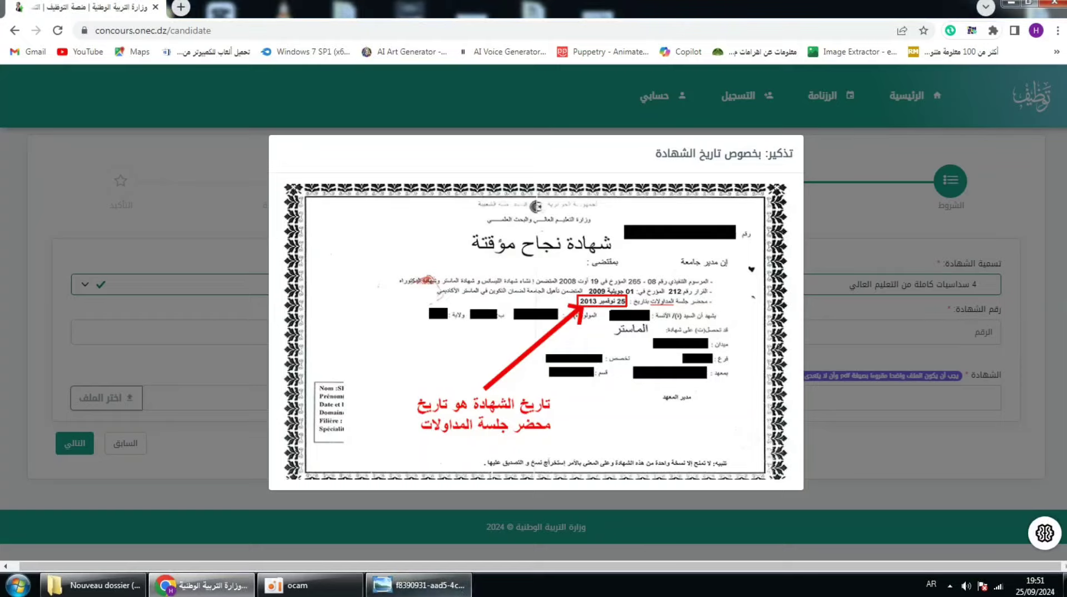
{"action": "left_click", "coordinate": [549, 512]}
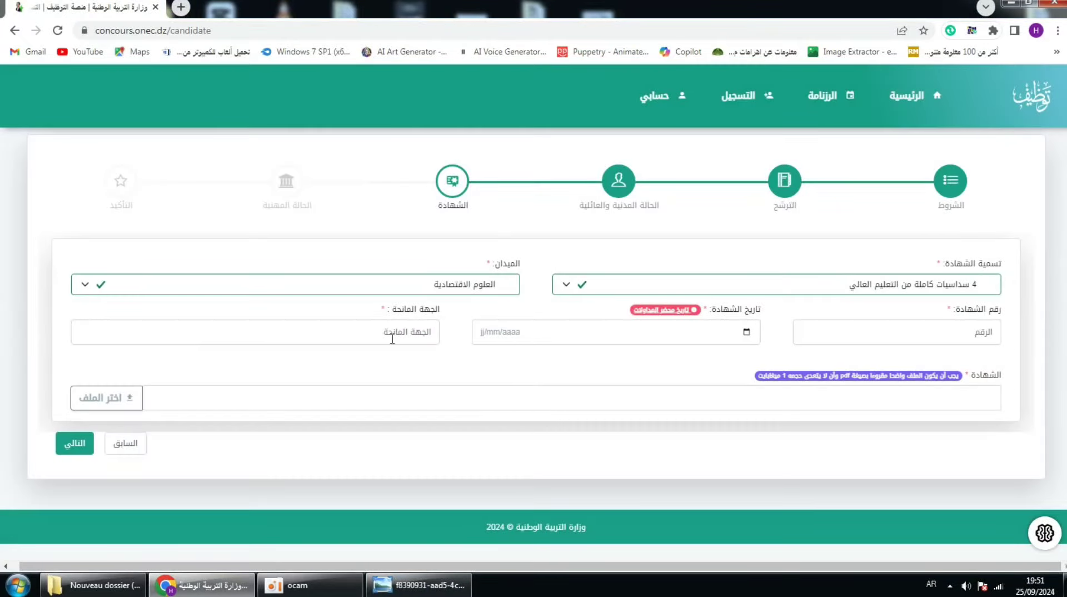
{"action": "left_click", "coordinate": [420, 585]}
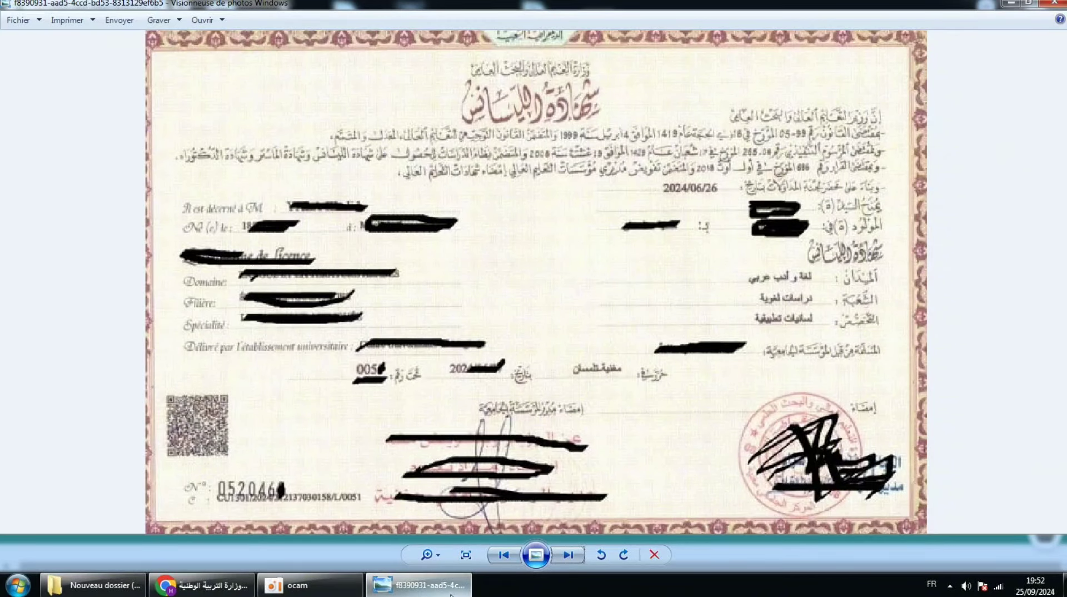
{"action": "mouse_move", "coordinate": [453, 593]}
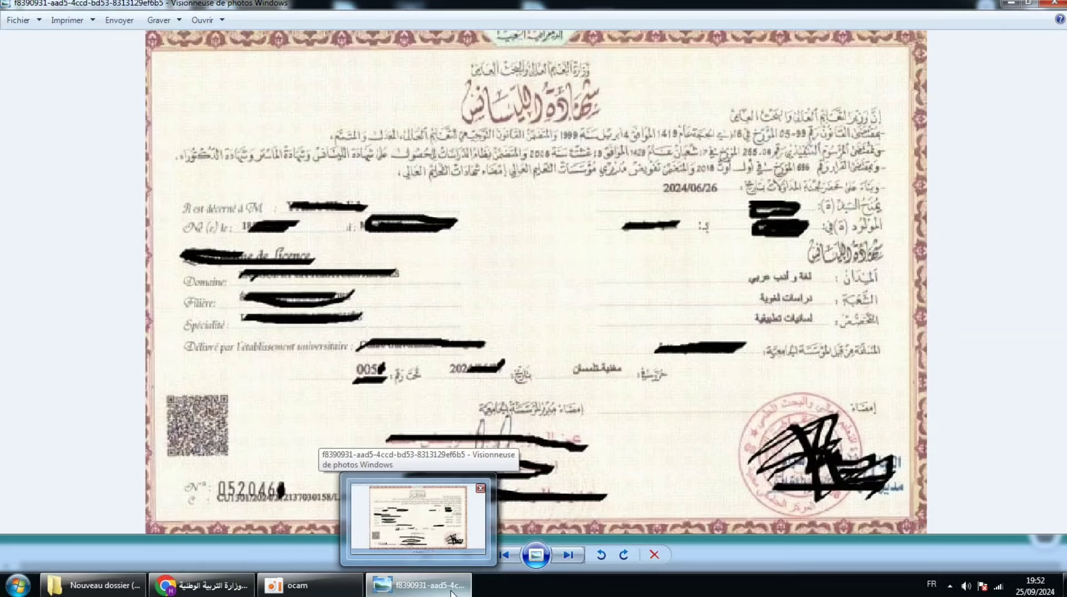
{"action": "left_click", "coordinate": [452, 594]}
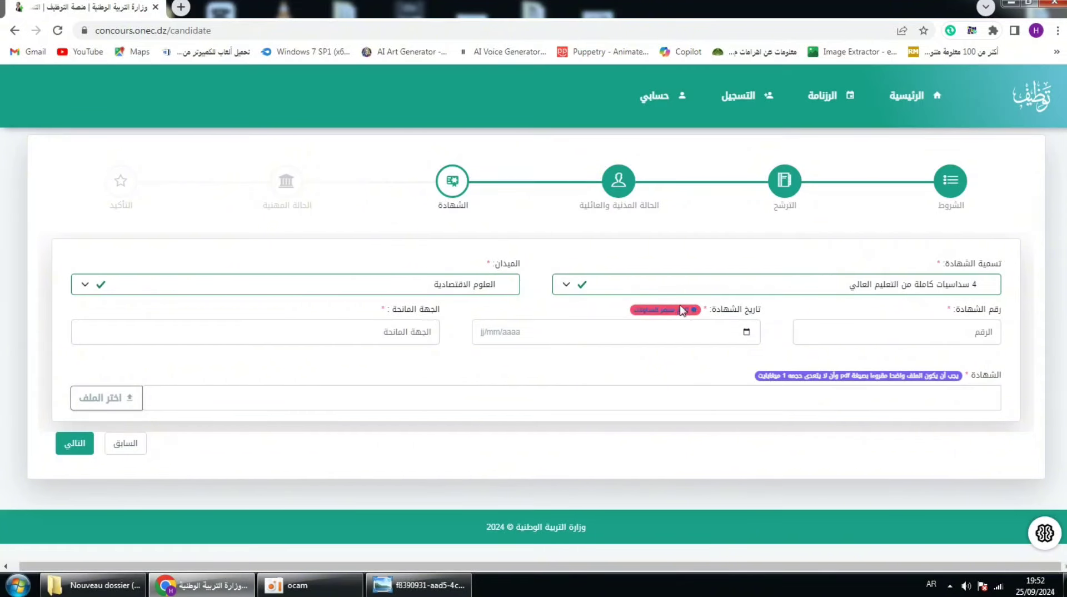
Step: Fill in the certificate number, certificate date 12/05/2020 and issuing body تلمسان
{"action": "left_click", "coordinate": [867, 332]}
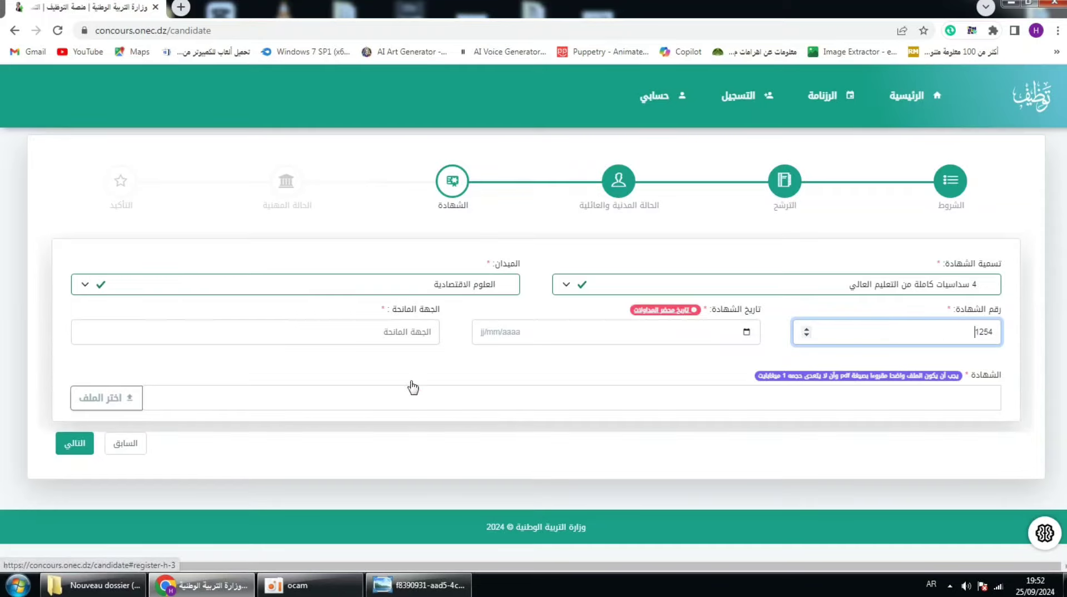
{"action": "left_click", "coordinate": [490, 339]}
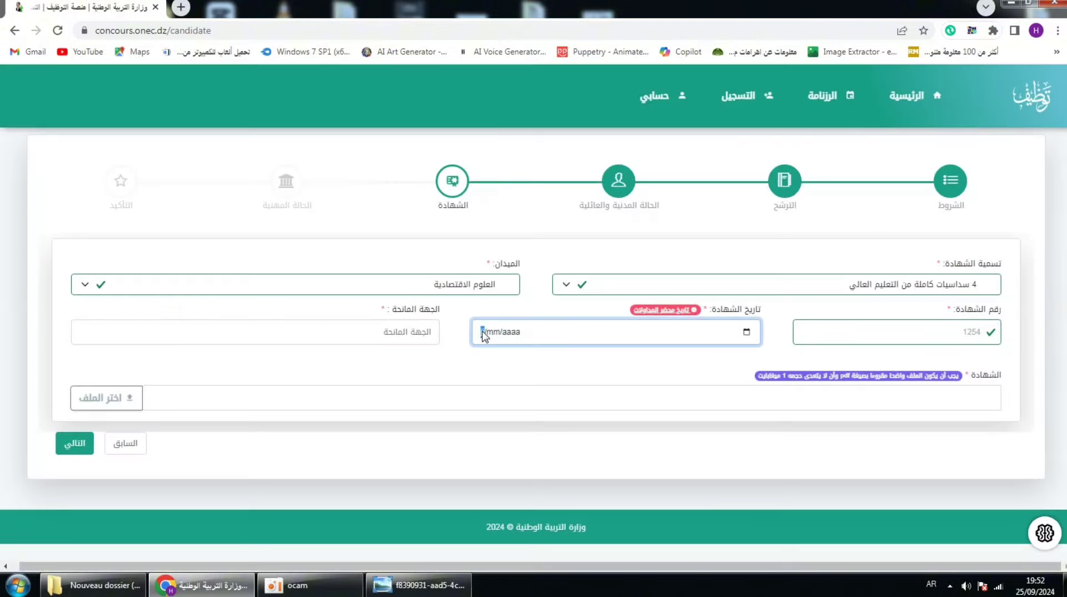
{"action": "left_click", "coordinate": [485, 332]}
{"action": "type", "text": "12/00/aaaa5/0020"}
{"action": "left_click", "coordinate": [407, 329]}
{"action": "type", "text": "تلمسان"}
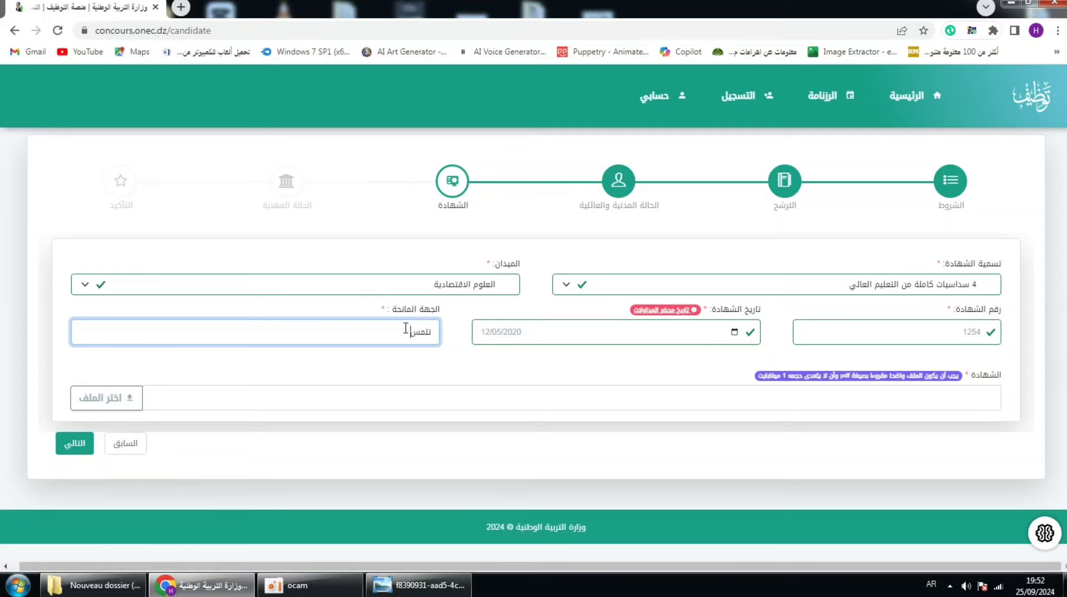
{"action": "left_click", "coordinate": [122, 398]}
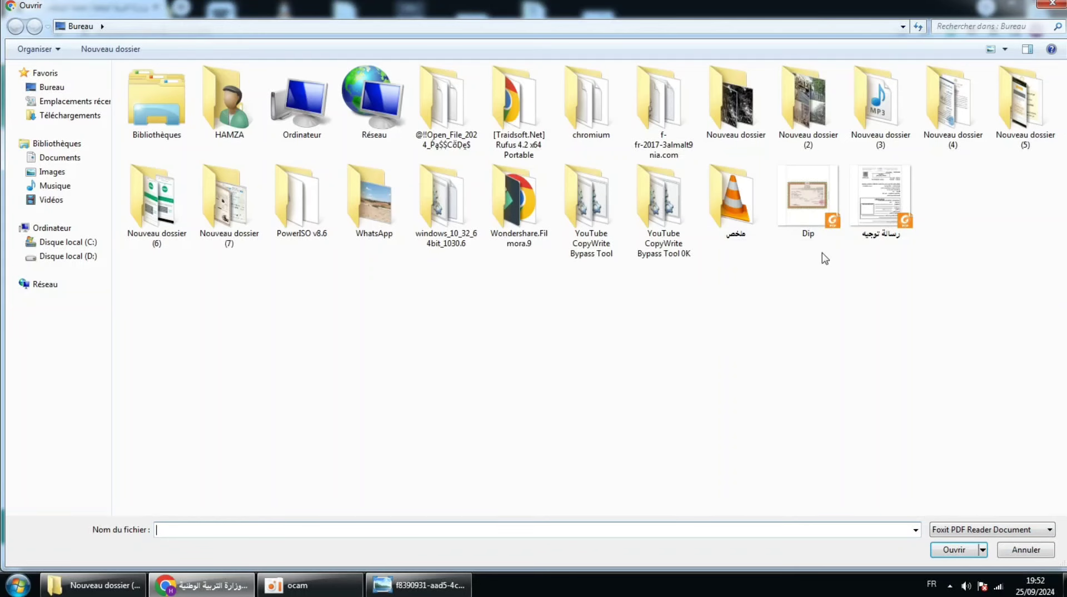
Step: Attach Dip.pdf from the Bureau as the certificate document
{"action": "left_click", "coordinate": [805, 210]}
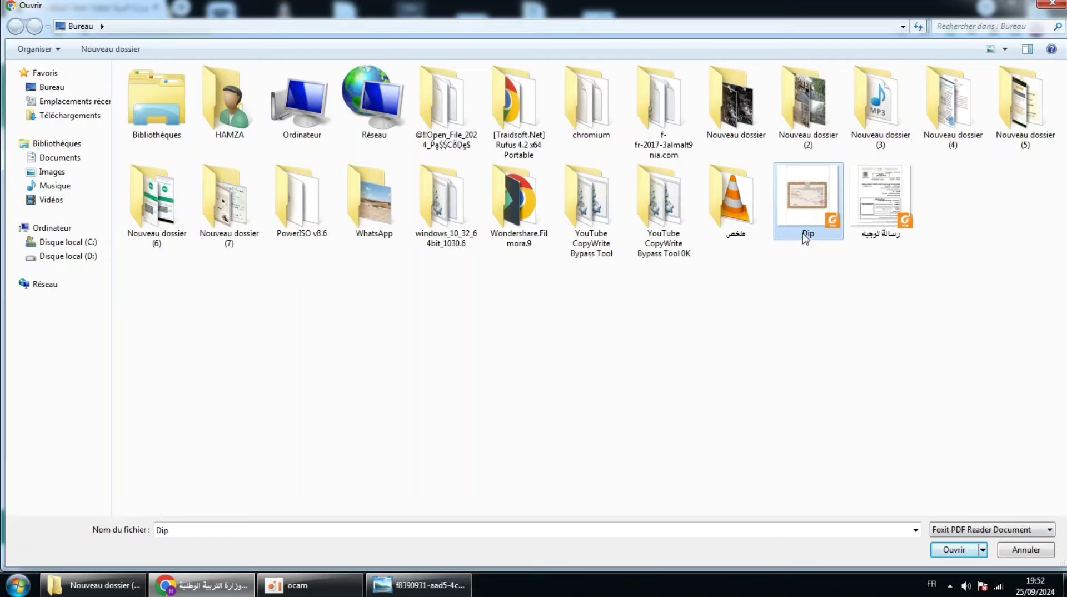
{"action": "left_click", "coordinate": [951, 549]}
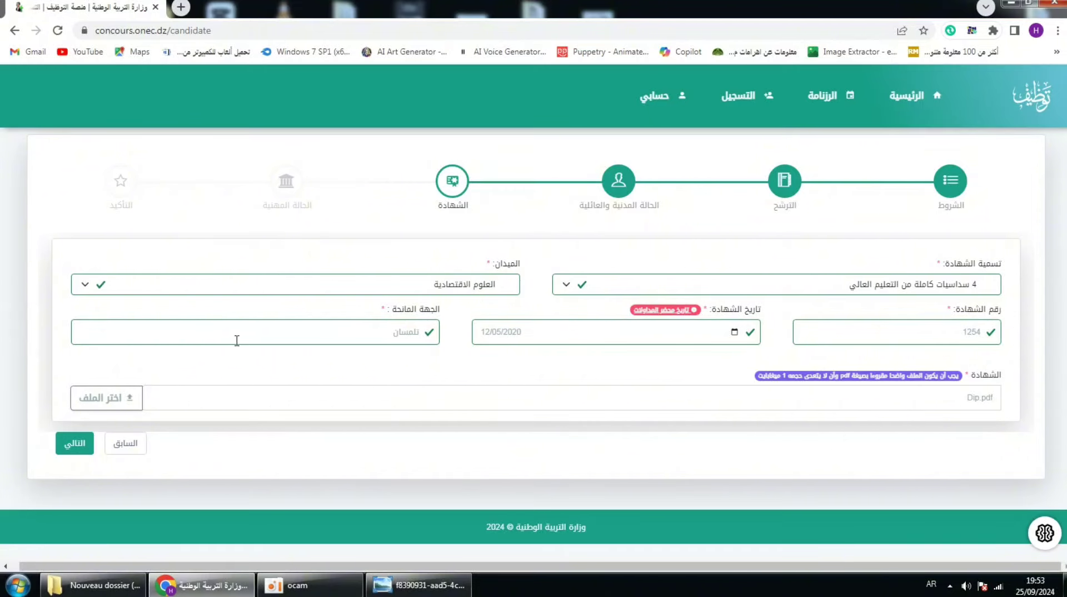
Step: Leave the الحالة المهنية step empty and advance to the التأكيد confirmation step
{"action": "left_click", "coordinate": [74, 445]}
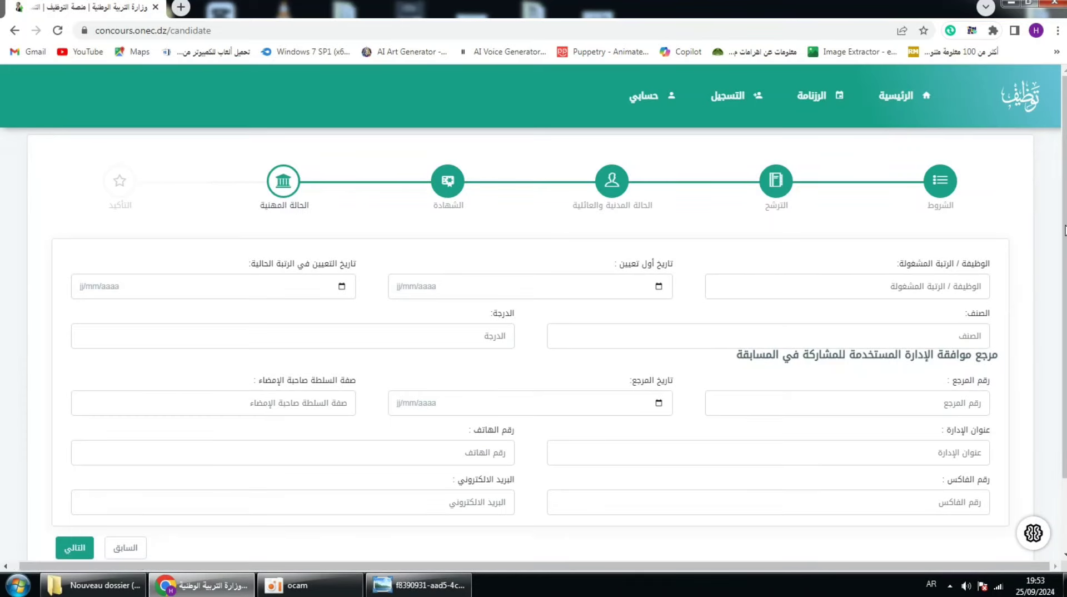
{"action": "scroll", "coordinate": [1064, 262], "scroll_direction": "down", "scroll_amount": 1}
{"action": "scroll", "coordinate": [1064, 263], "scroll_direction": "up", "scroll_amount": 1}
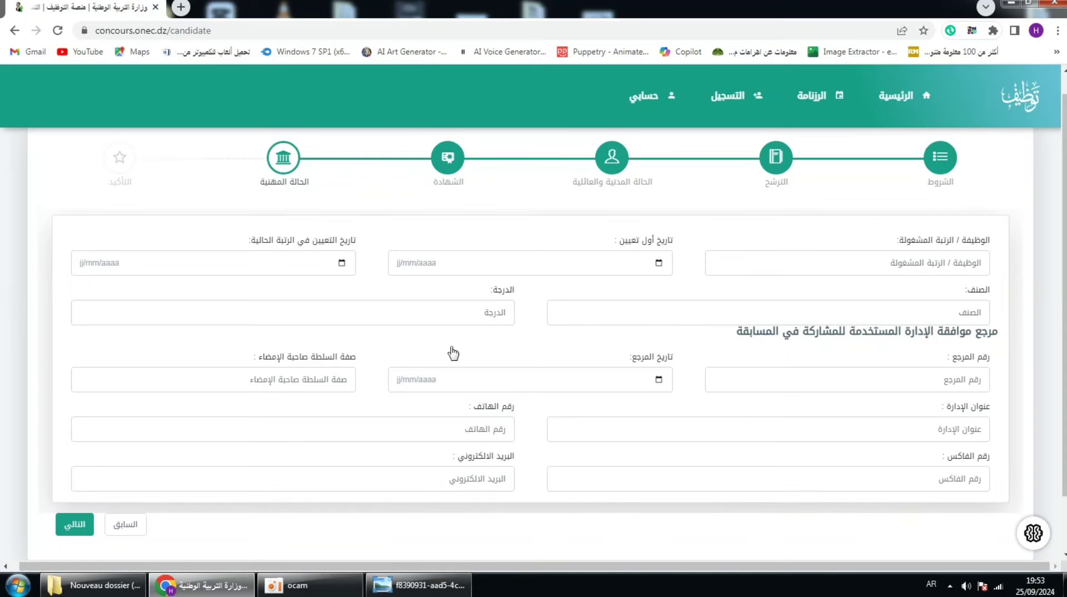
{"action": "left_click", "coordinate": [72, 534]}
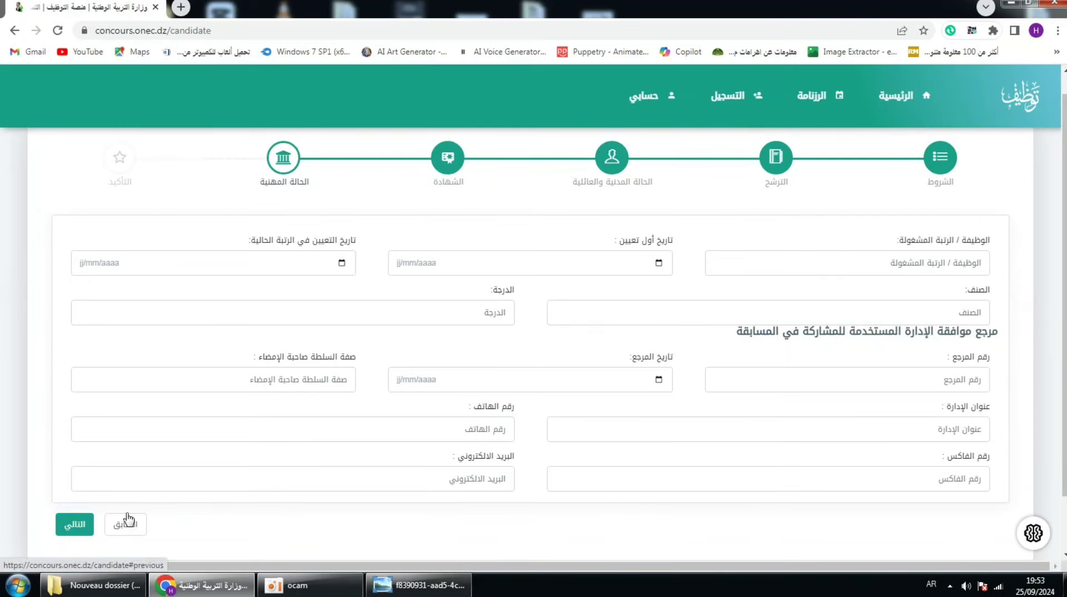
{"action": "left_click", "coordinate": [78, 532]}
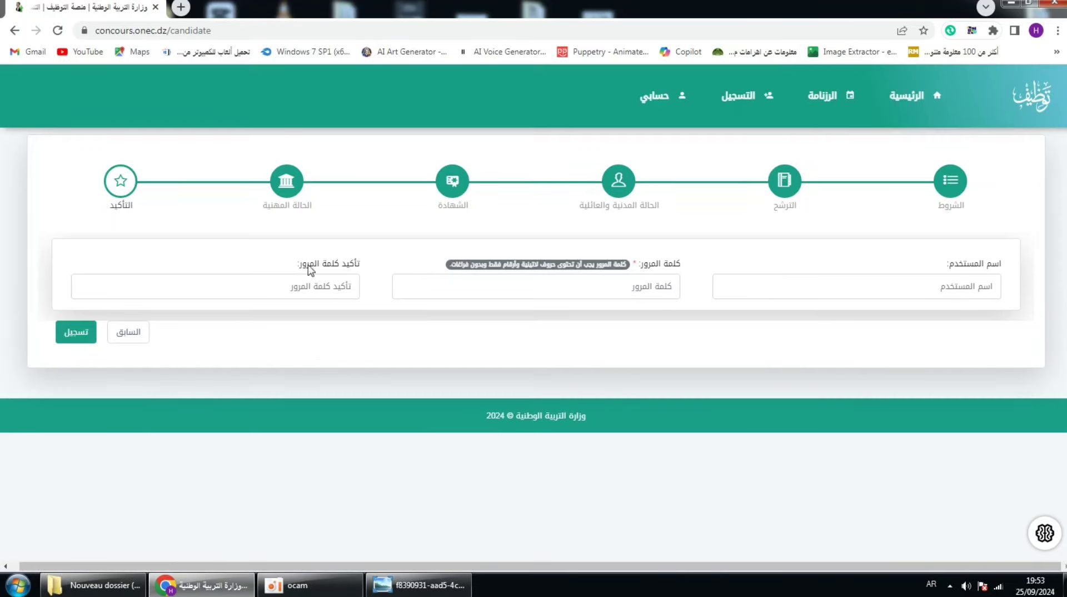
{"action": "left_click", "coordinate": [906, 286]}
{"action": "left_click", "coordinate": [909, 264]}
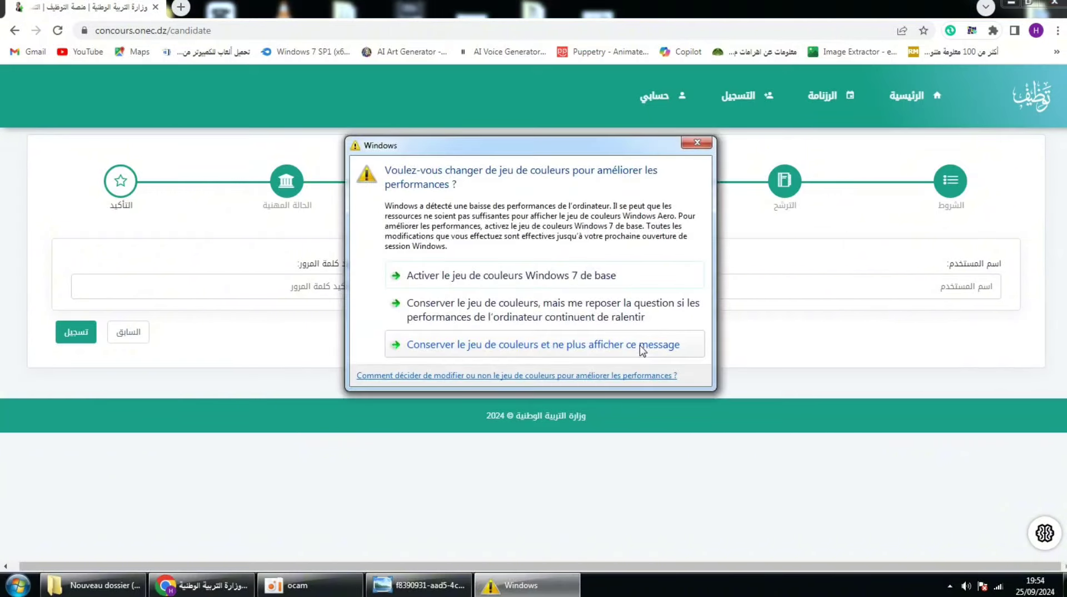
{"action": "left_click", "coordinate": [697, 143]}
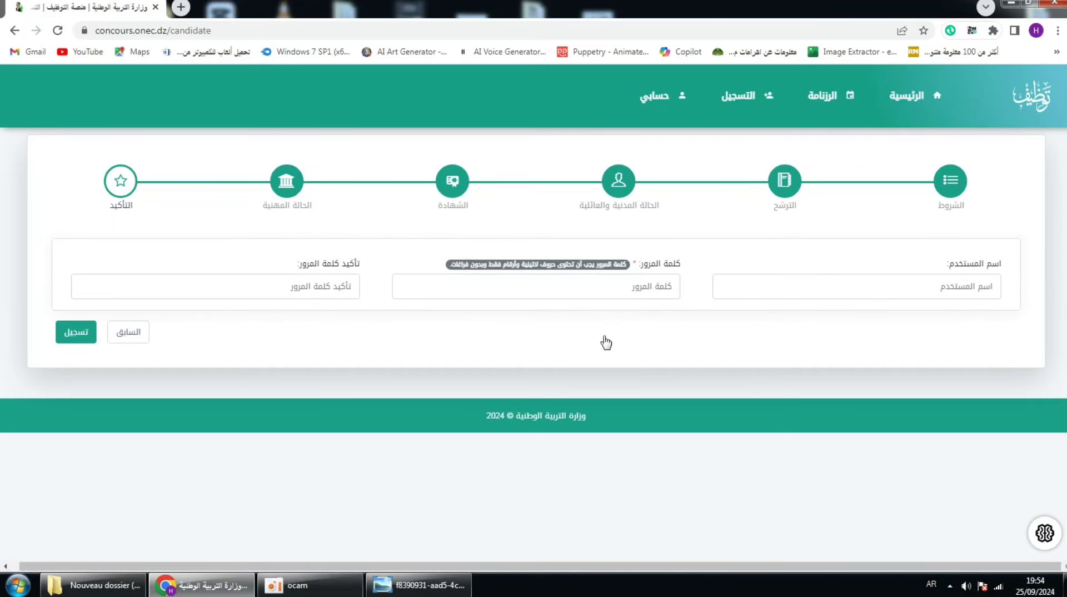
{"action": "left_click", "coordinate": [81, 339]}
Step: Switch the keyboard to French and enter the chosen account username
{"action": "left_click", "coordinate": [947, 281]}
{"action": "type", "text": "نض"}
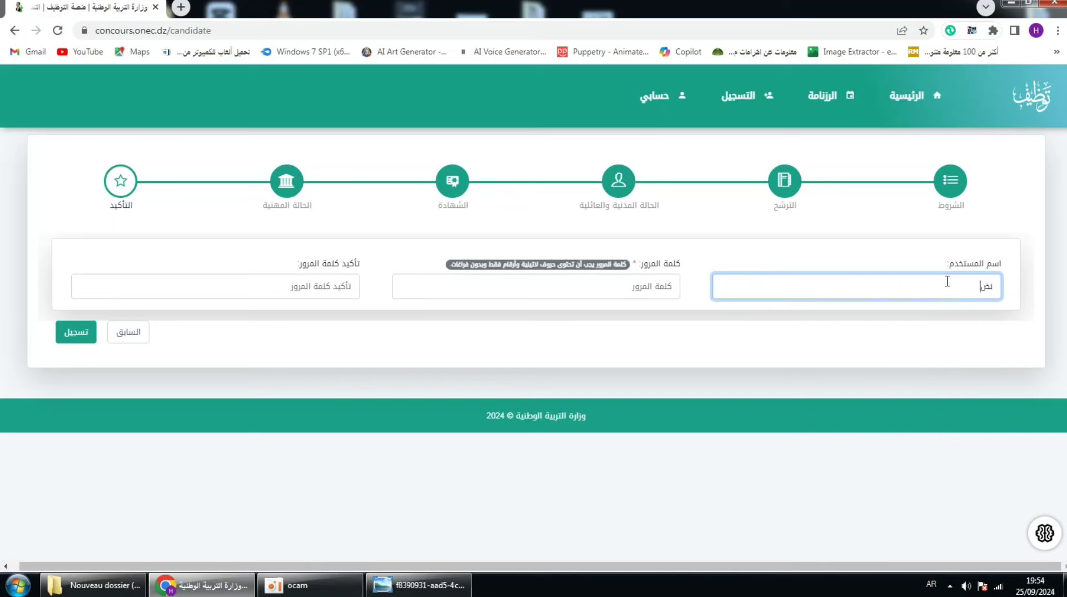
{"action": "type", "text": "كتم"}
{"action": "key", "text": "BackSpace"}
{"action": "key", "text": "BackSpace"}
{"action": "key", "text": "BackSpace"}
{"action": "key", "text": "BackSpace"}
{"action": "key", "text": "BackSpace"}
{"action": "key", "text": "alt+shift"}
{"action": "type", "text": "ka"}
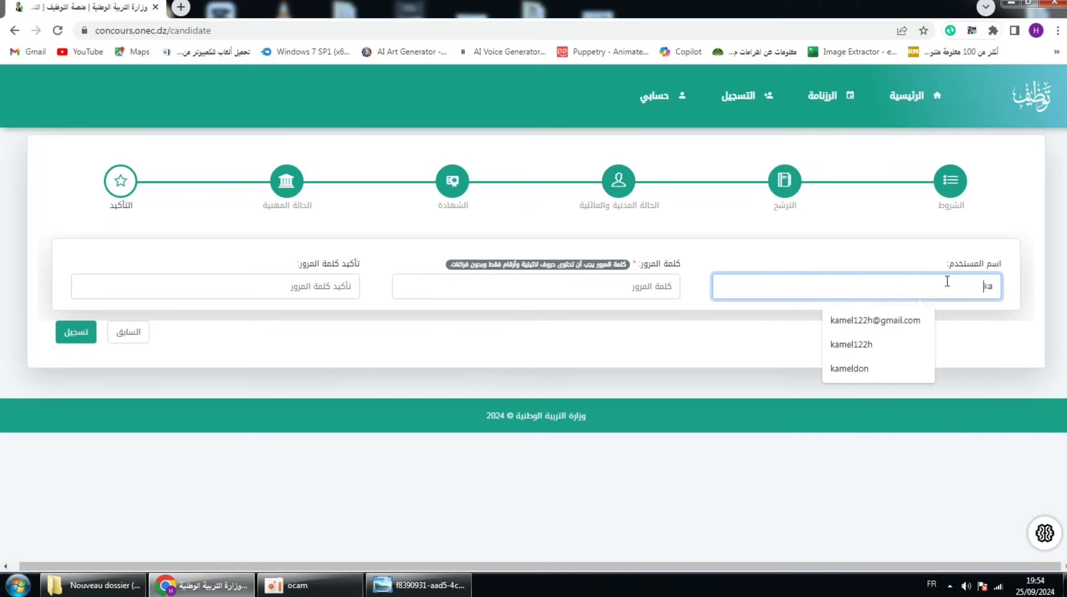
{"action": "type", "text": "melmid"}
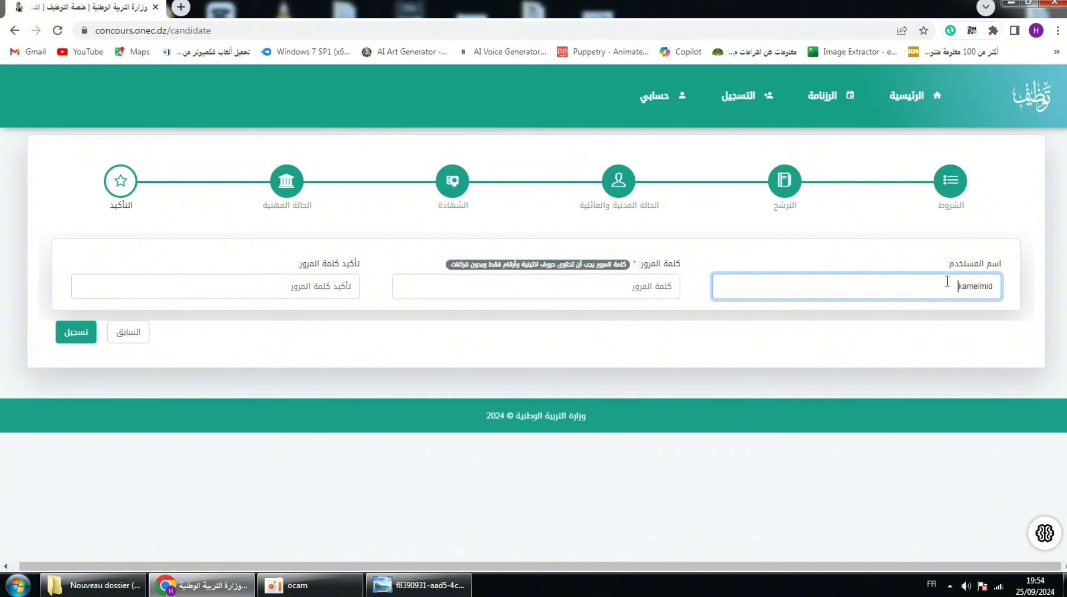
{"action": "type", "text": "o"}
Step: Enter the account password in both password fields and submit the registration with تسجيل
{"action": "left_click", "coordinate": [623, 284]}
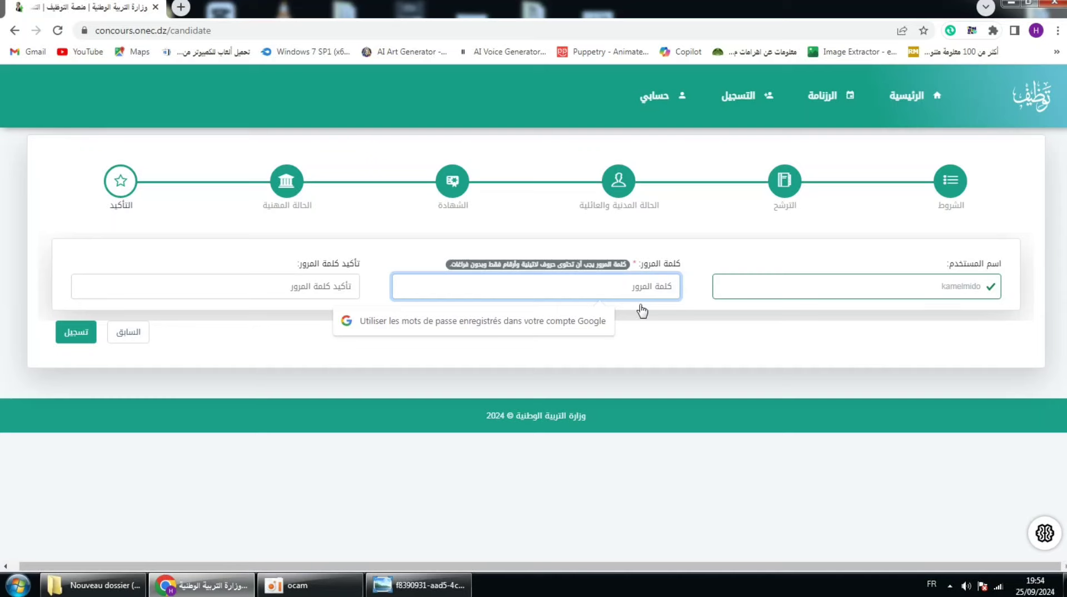
{"action": "type", "text": "******"}
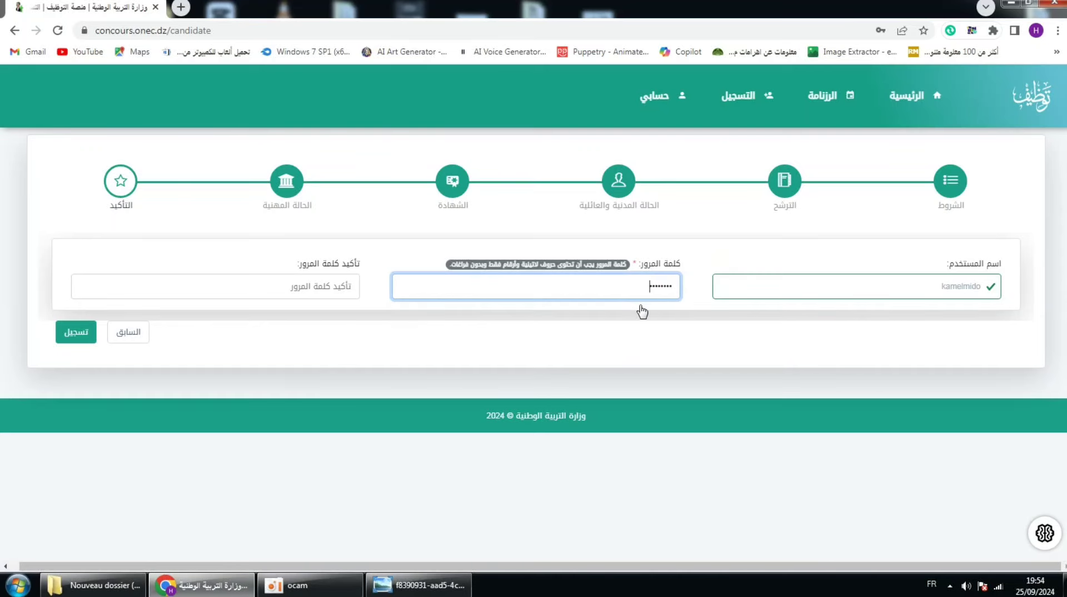
{"action": "left_click", "coordinate": [325, 294]}
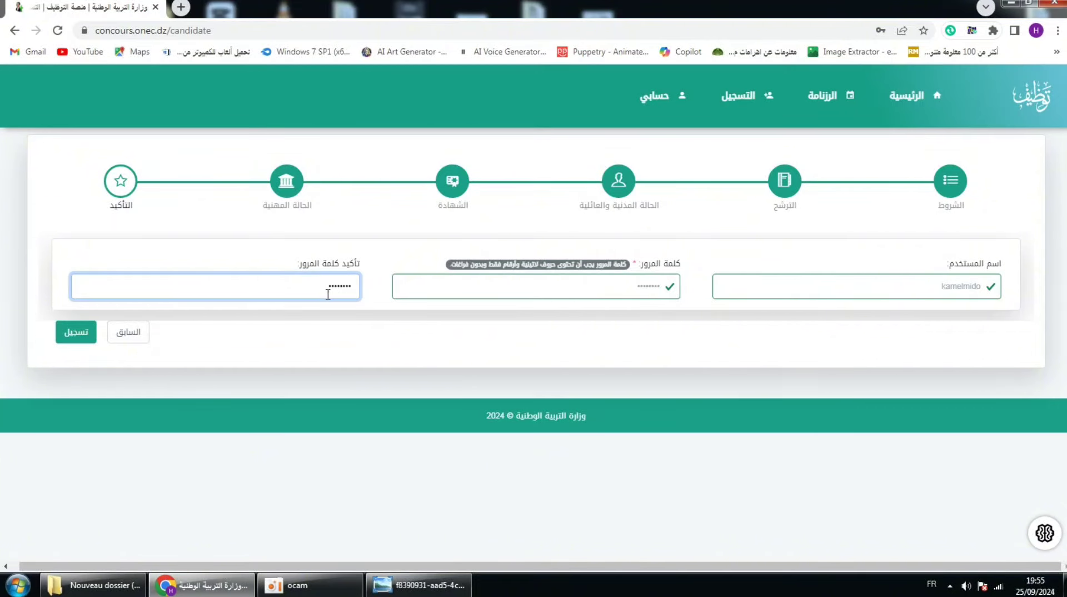
{"action": "left_click", "coordinate": [77, 338]}
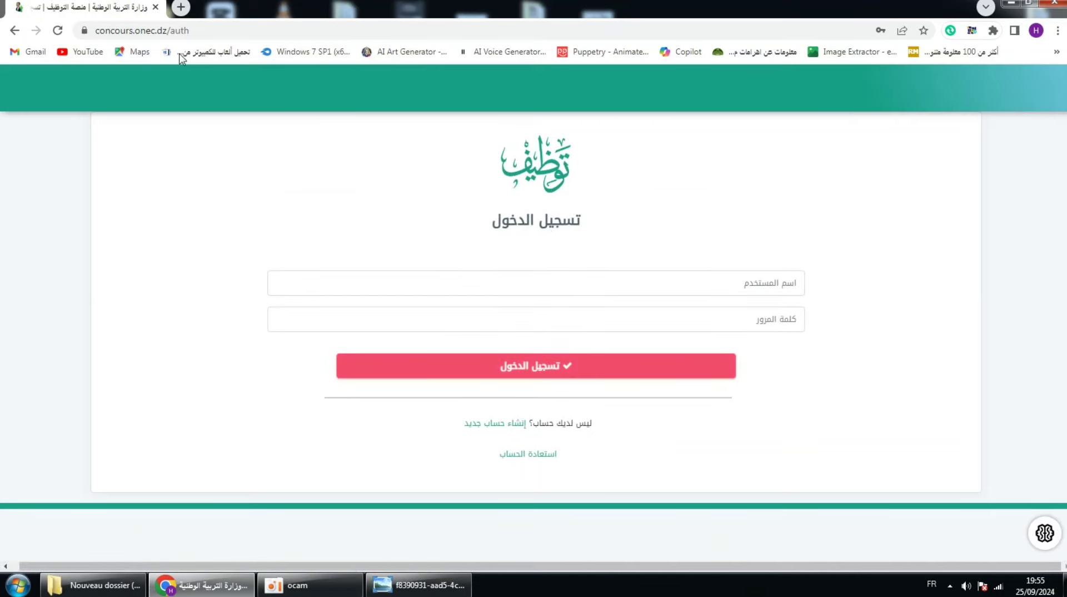
Step: Log in on the auth page with the new username and password via تسجيل الدخول
{"action": "left_click", "coordinate": [753, 284]}
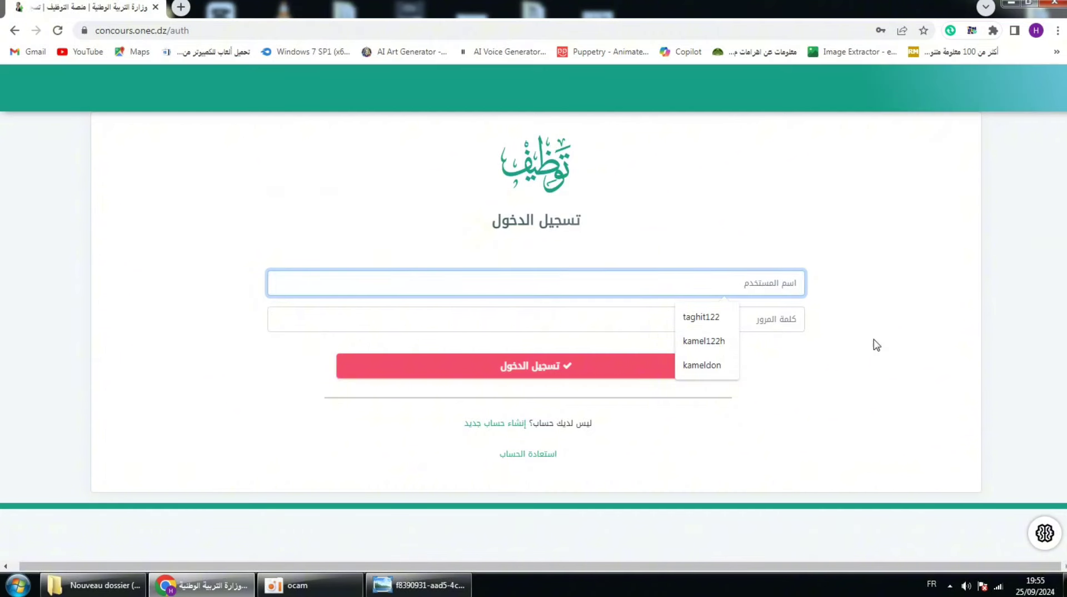
{"action": "type", "text": "kamel"}
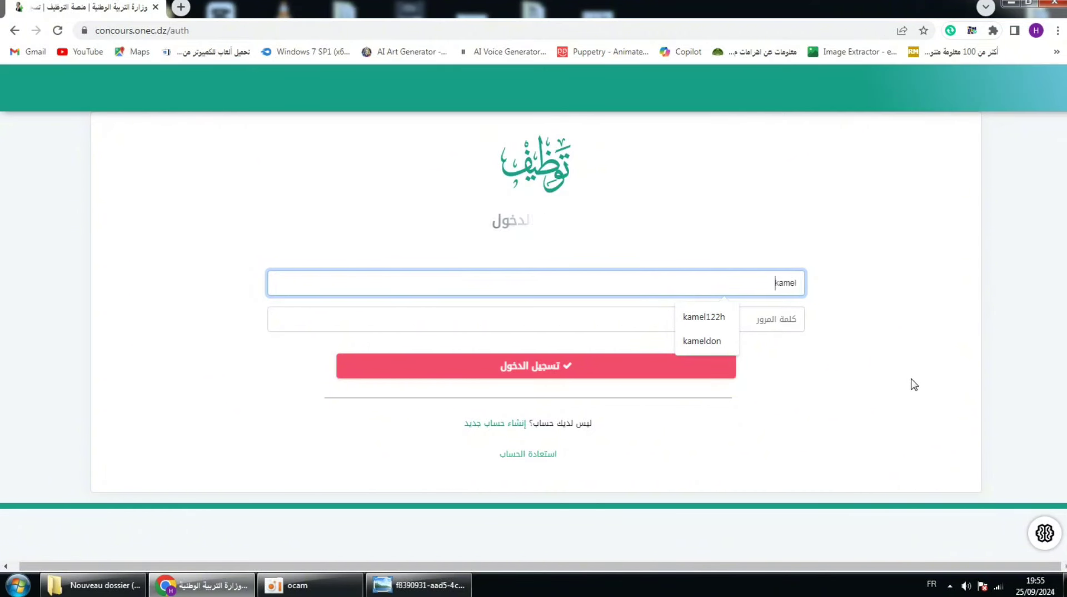
{"action": "type", "text": "mido"}
{"action": "key", "text": "Tab"}
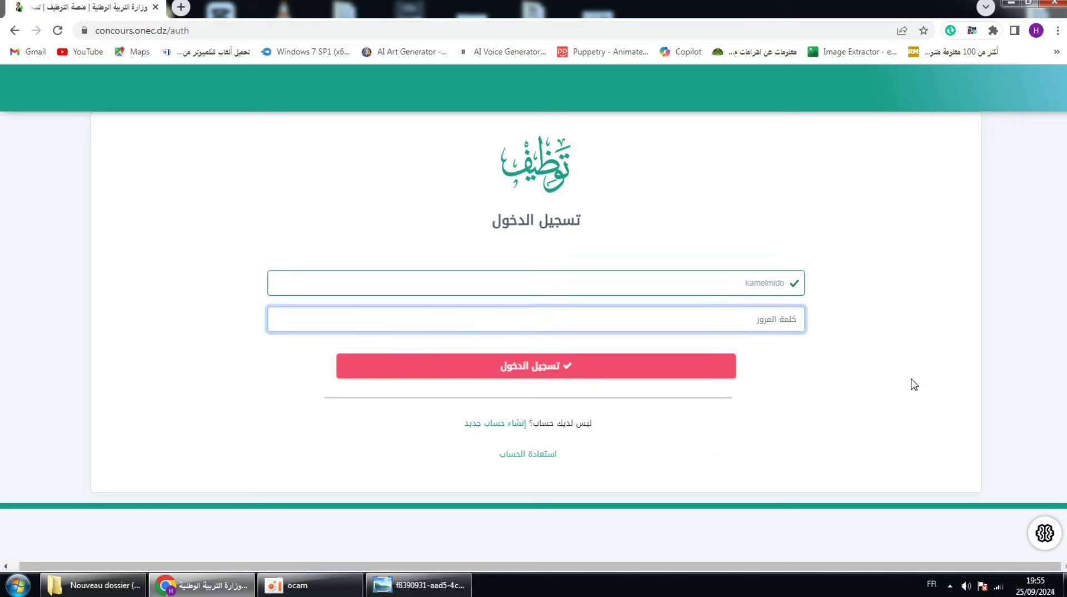
{"action": "type", "text": "•••••"}
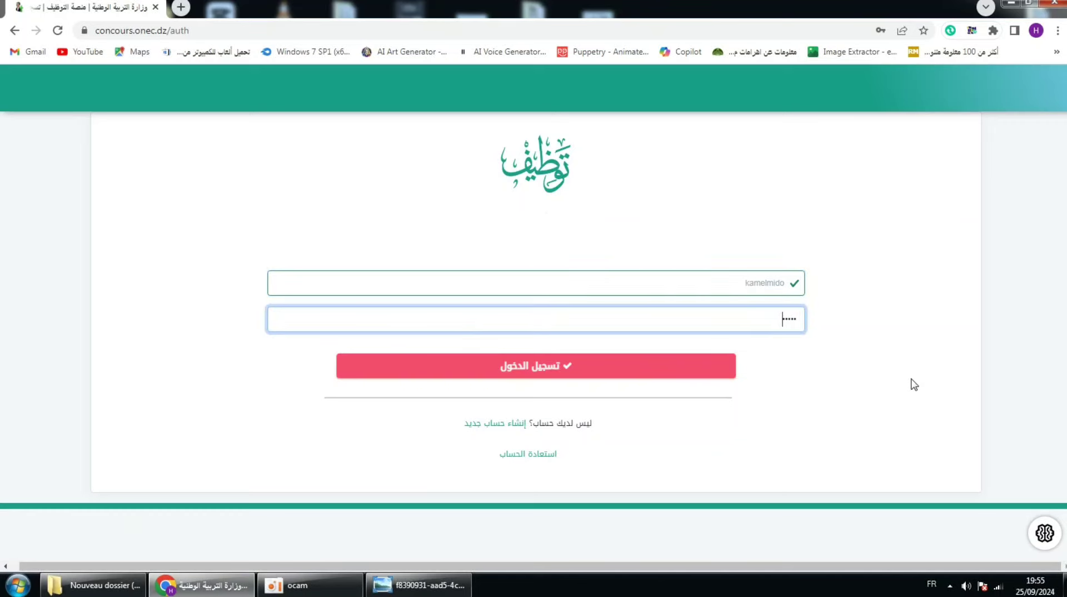
{"action": "key", "text": "BackSpace"}
{"action": "key", "text": "BackSpace"}
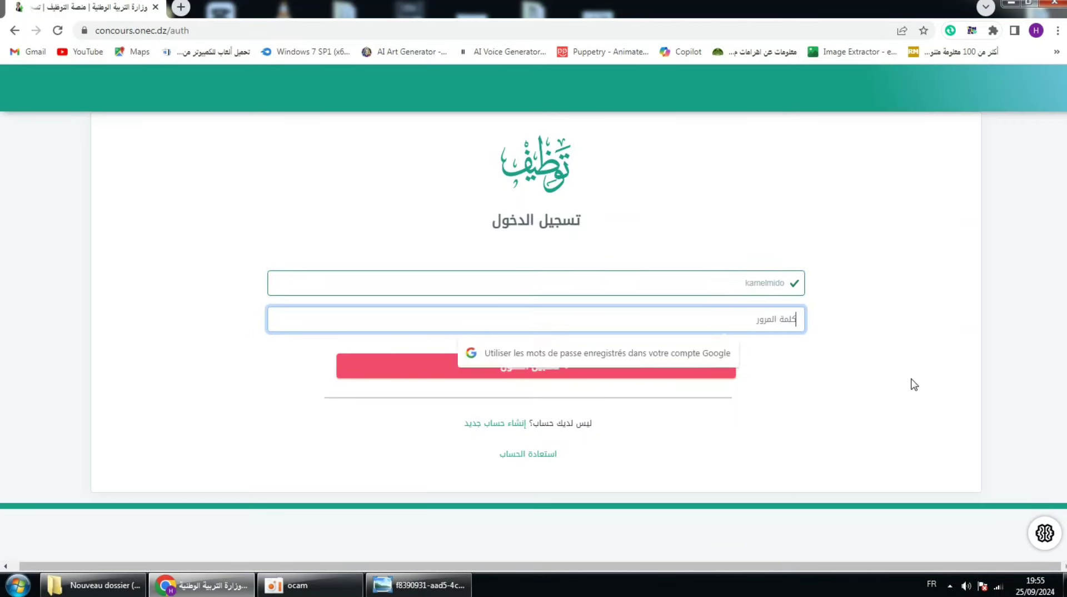
{"action": "type", "text": "•••••••"}
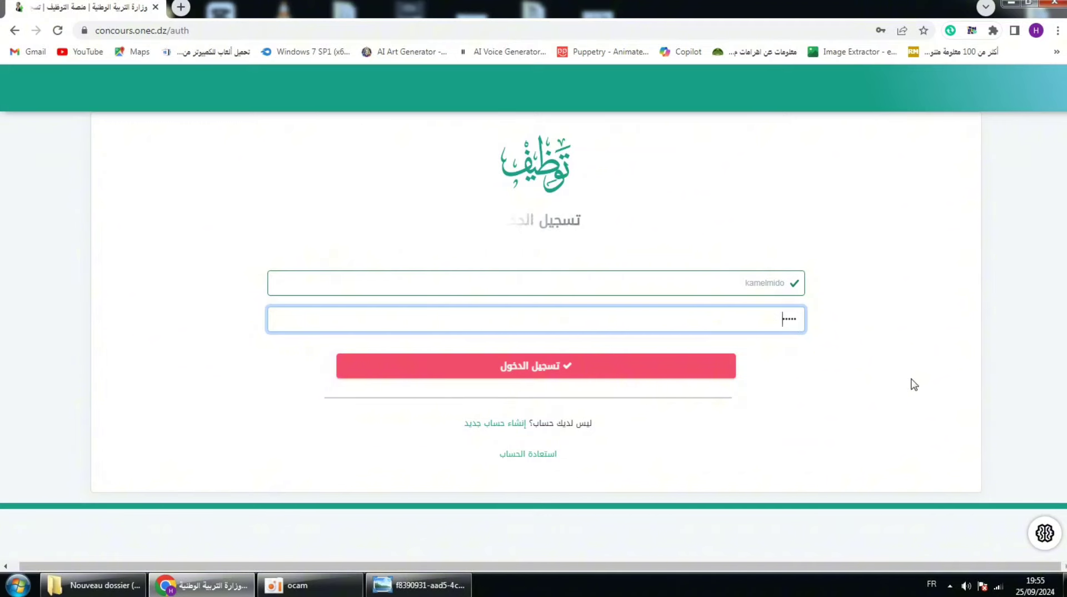
{"action": "left_click", "coordinate": [535, 372]}
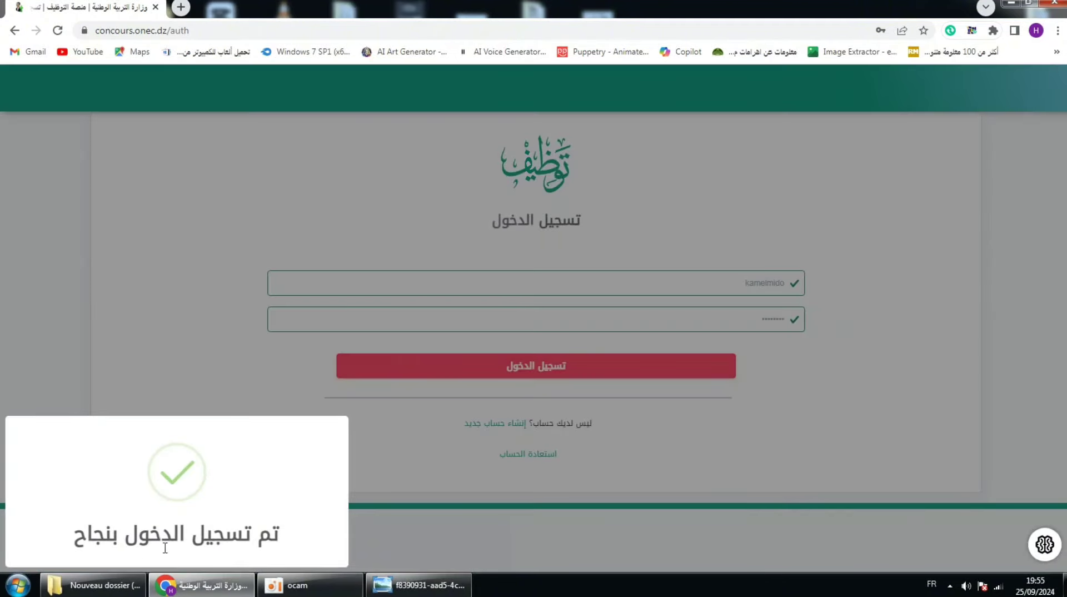